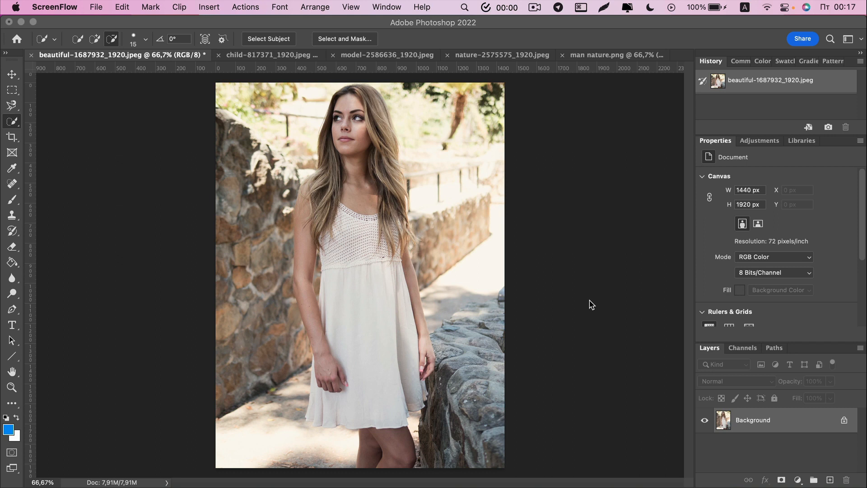
- Duplicate the Background layer, and with the original active widen the canvas equally on both sides to about 1920 px using Crop
drag(821, 422, 830, 480)
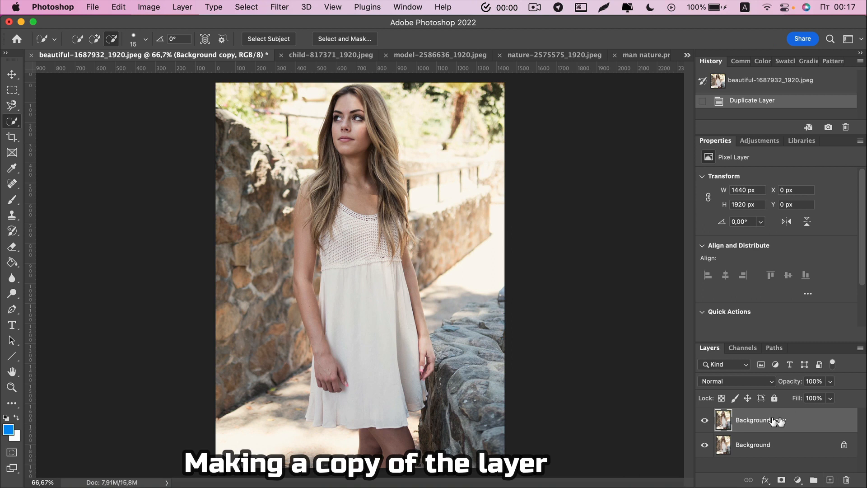
click(785, 447)
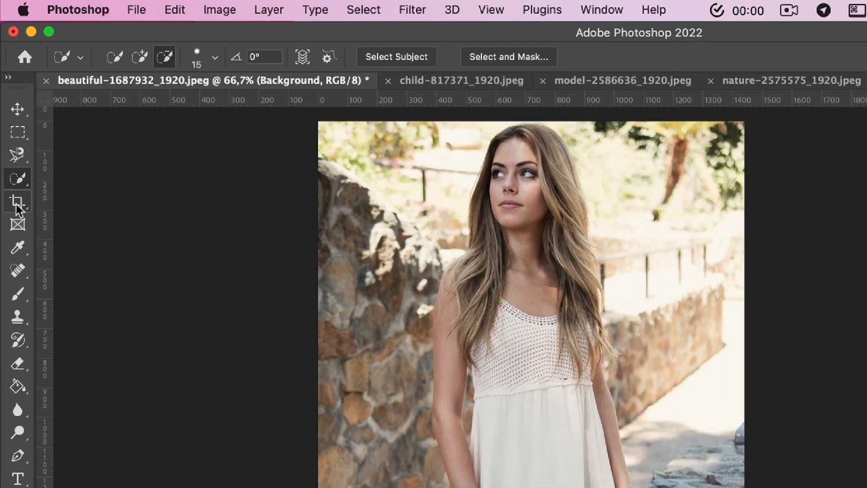
click(12, 137)
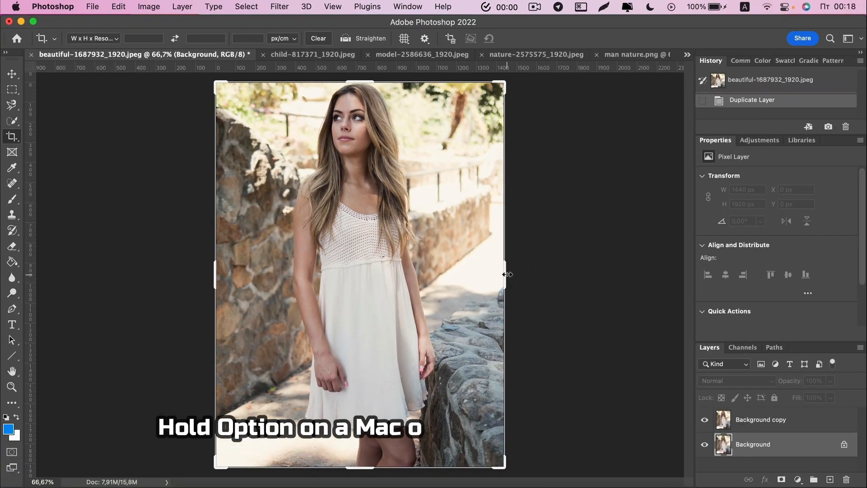
drag(506, 275, 556, 275)
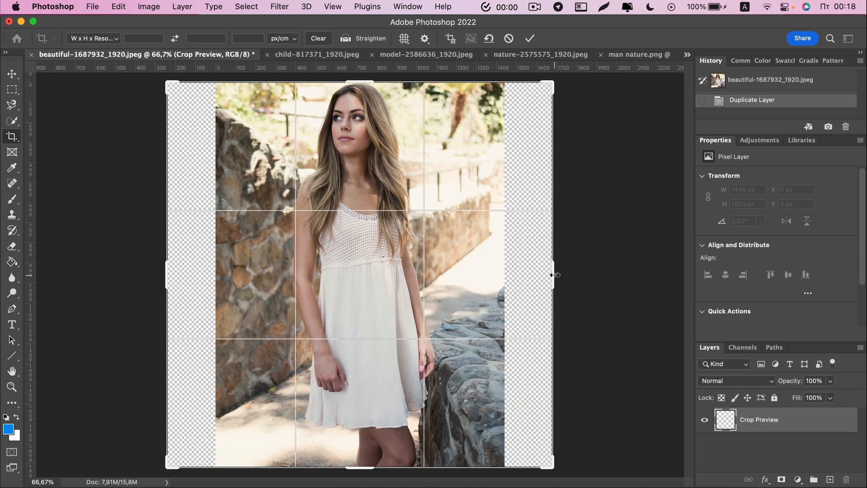
click(531, 40)
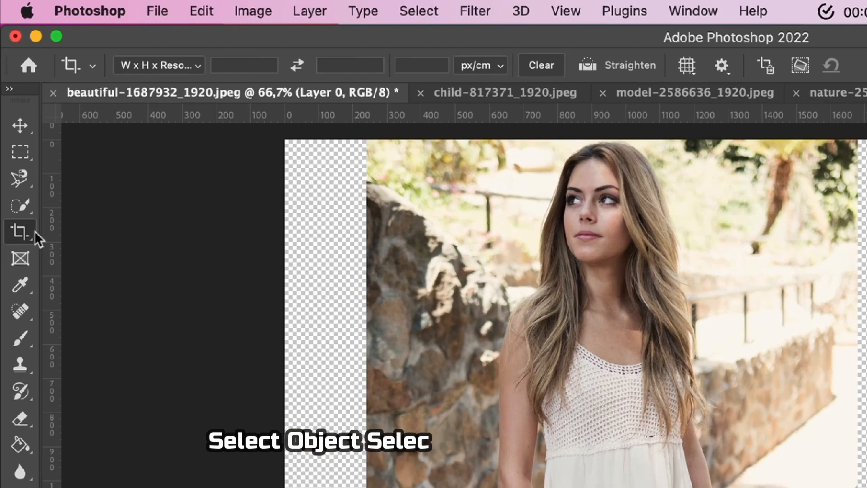
- Select the woman's full figure with the Object Selection tool by framing her in a rectangle
click(12, 120)
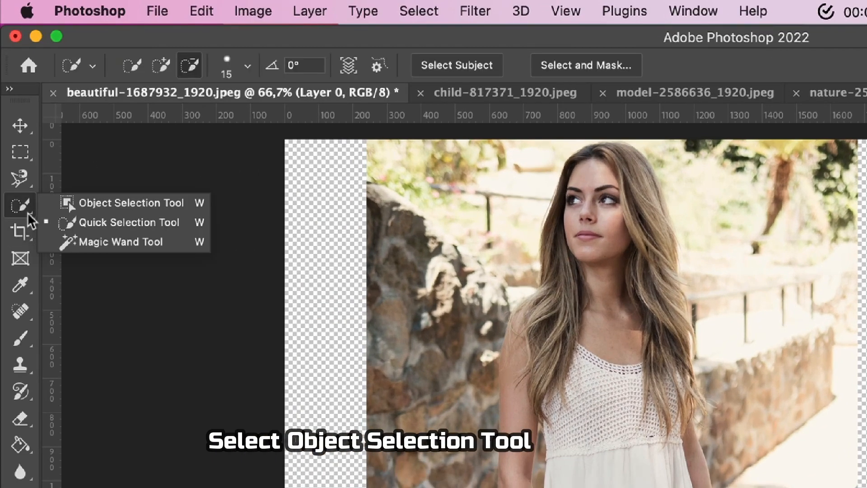
click(129, 202)
drag(276, 83, 455, 467)
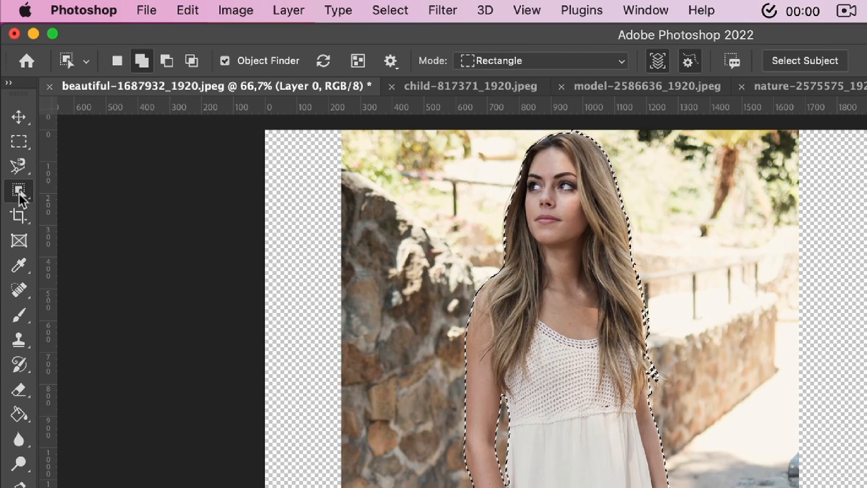
- Refine the selection edge where the woman's hair meets her arm on the railing side, using the Quick Selection tool in subtract mode
right_click(12, 121)
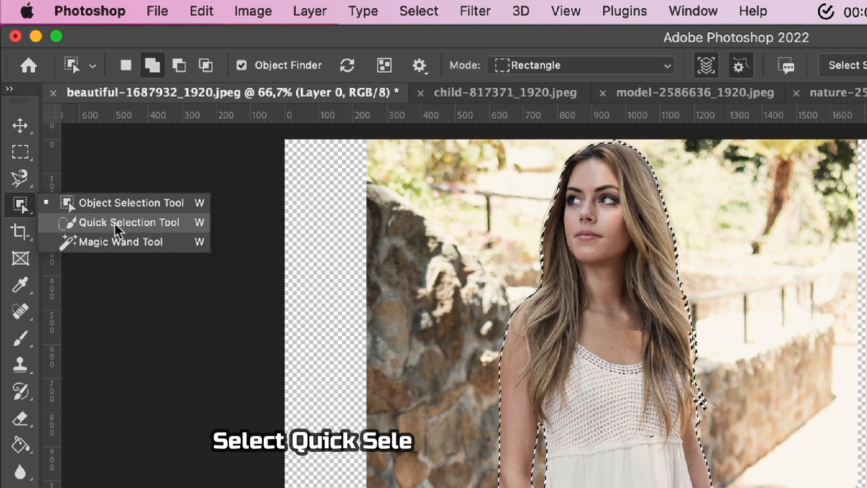
click(95, 222)
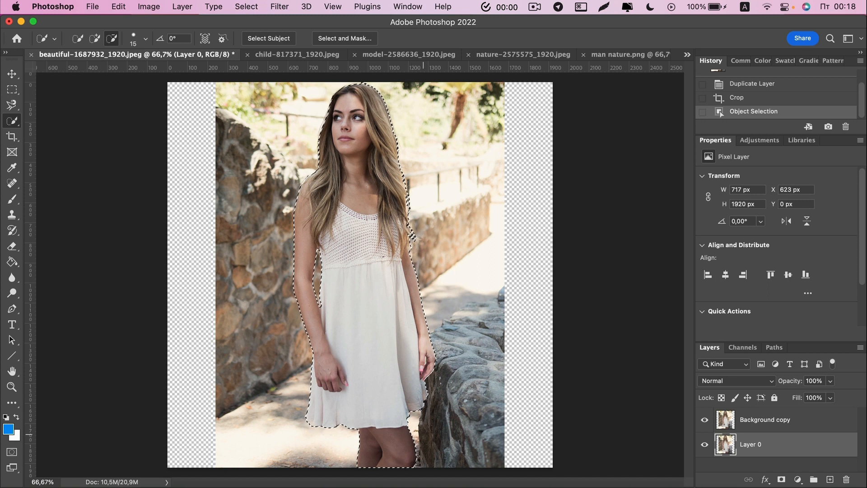
click(412, 236)
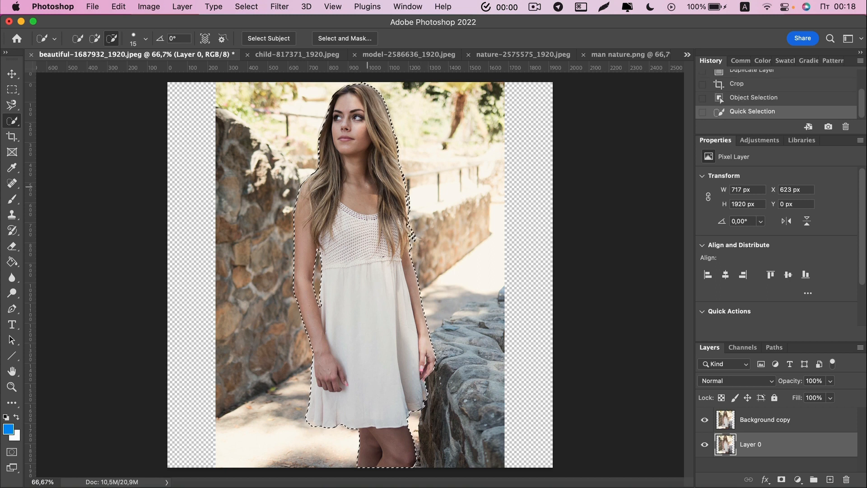
- Save the selection of the woman as a new channel named subject, and deselect
click(246, 7)
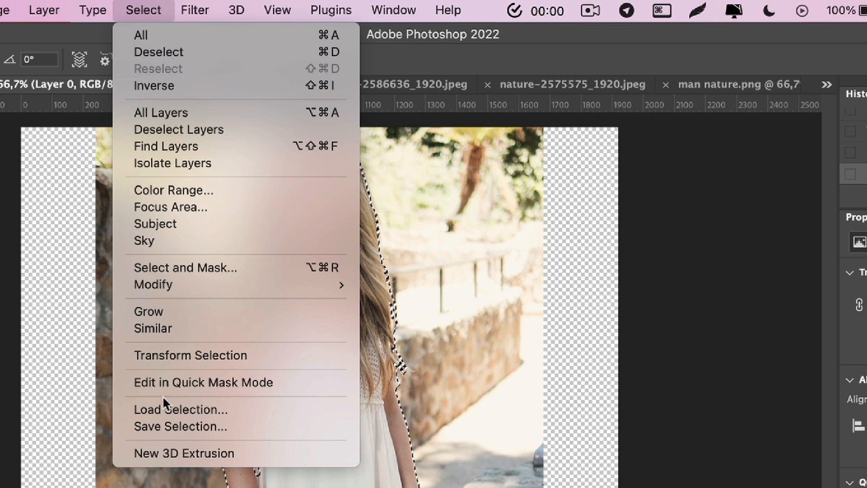
click(259, 426)
text(subject)
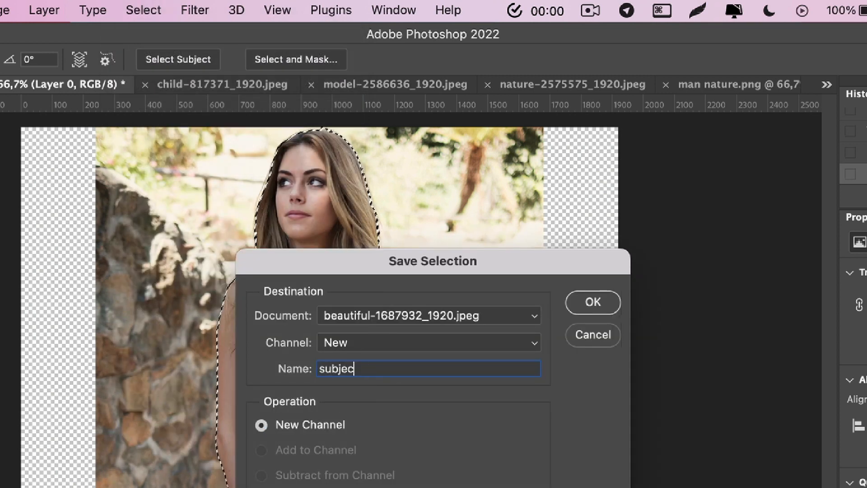
click(579, 302)
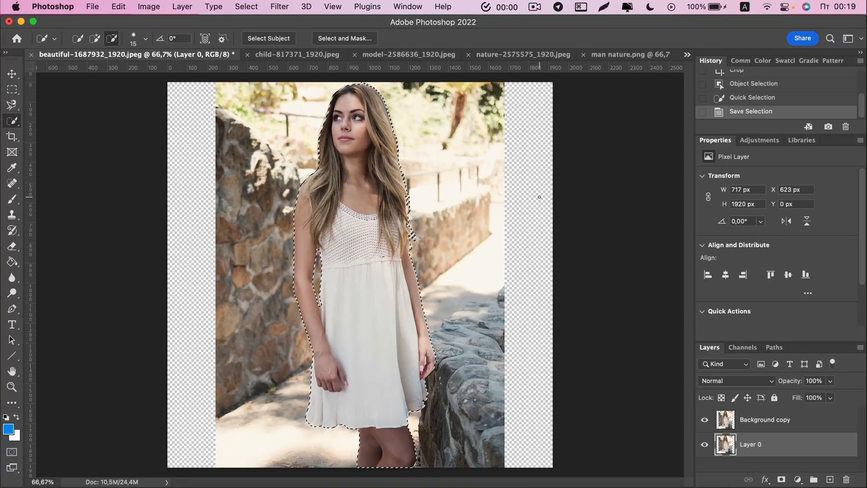
key(super+d)
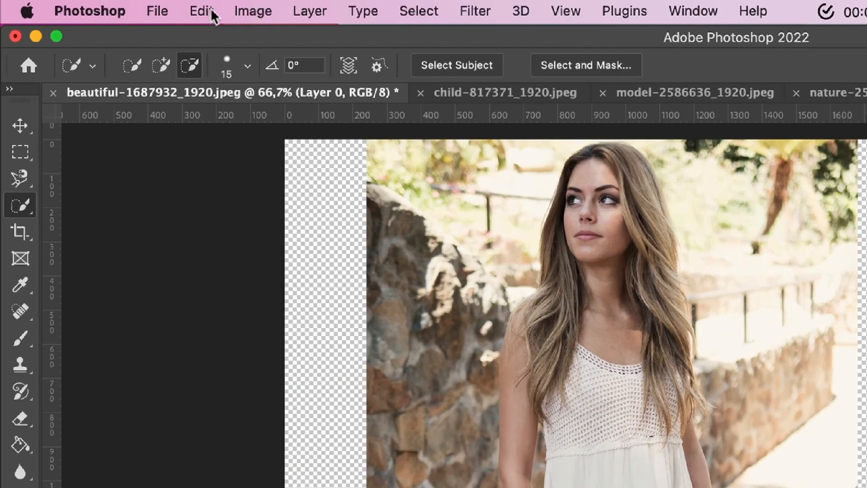
- Apply Content-Aware Scale to Layer 0 with subject protected, stretching its width to 133.33% from the center to fill the canvas
click(119, 6)
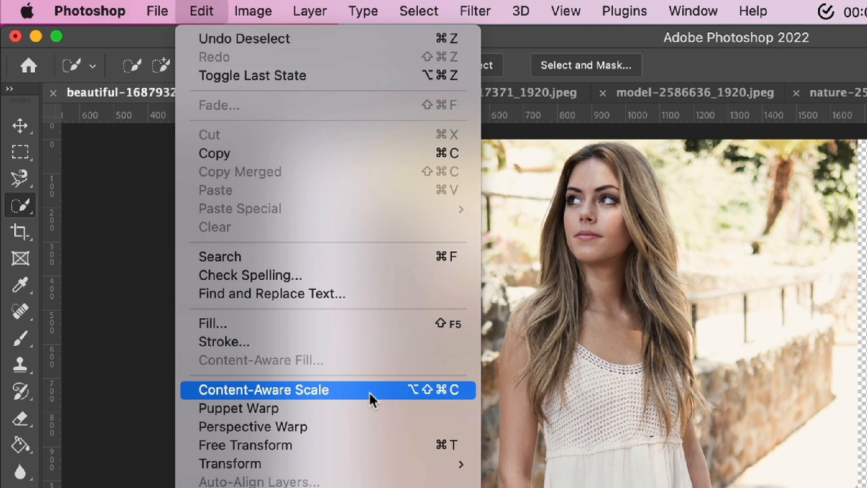
click(372, 398)
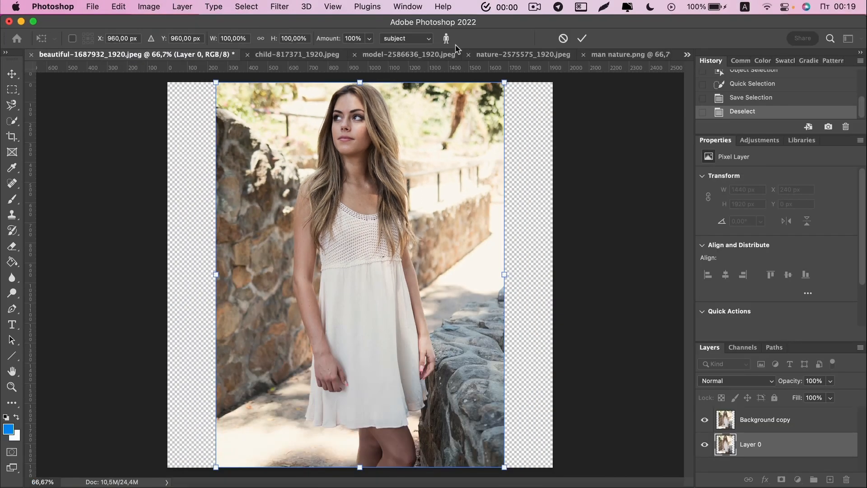
click(428, 39)
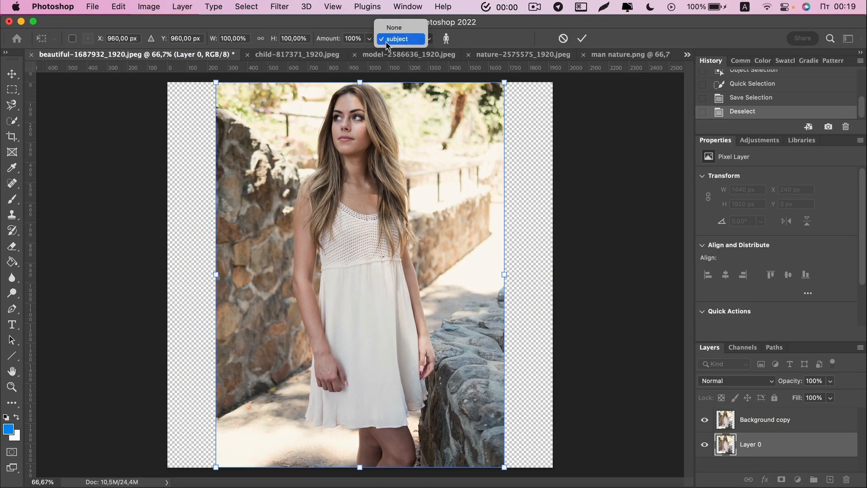
click(405, 41)
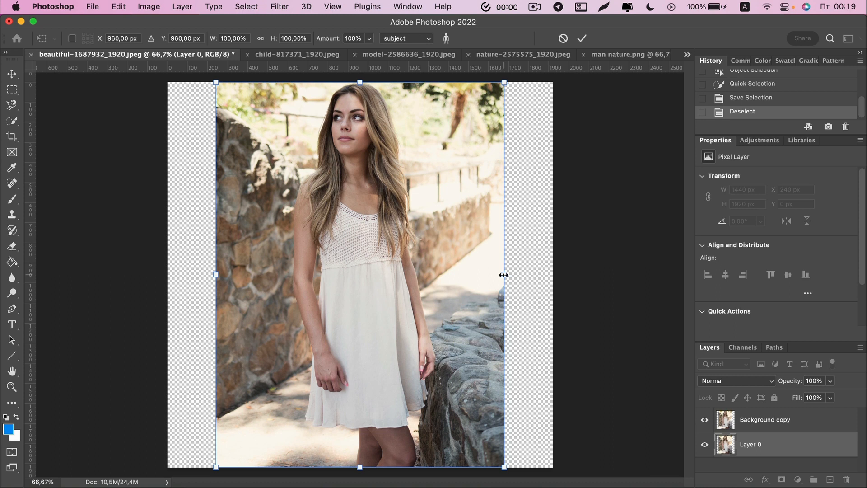
drag(505, 273, 550, 274)
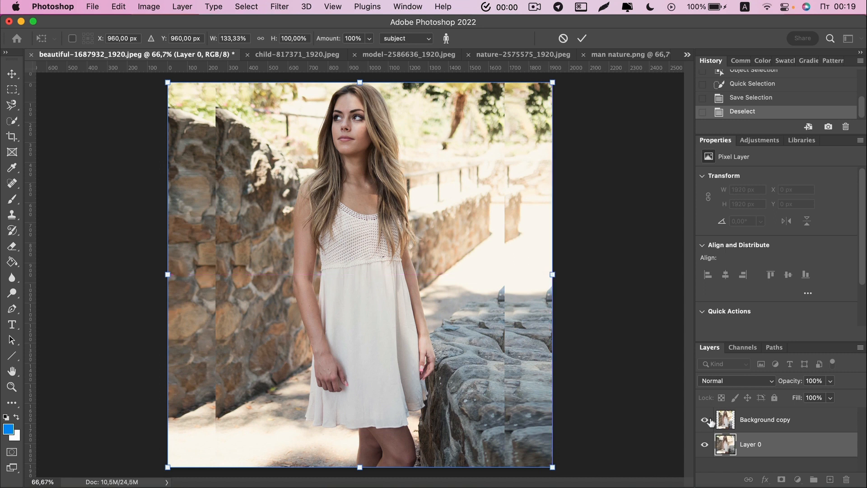
key(Return)
- View the scaled Layer 0 on its own, and leave only the Background copy layer visible
click(706, 421)
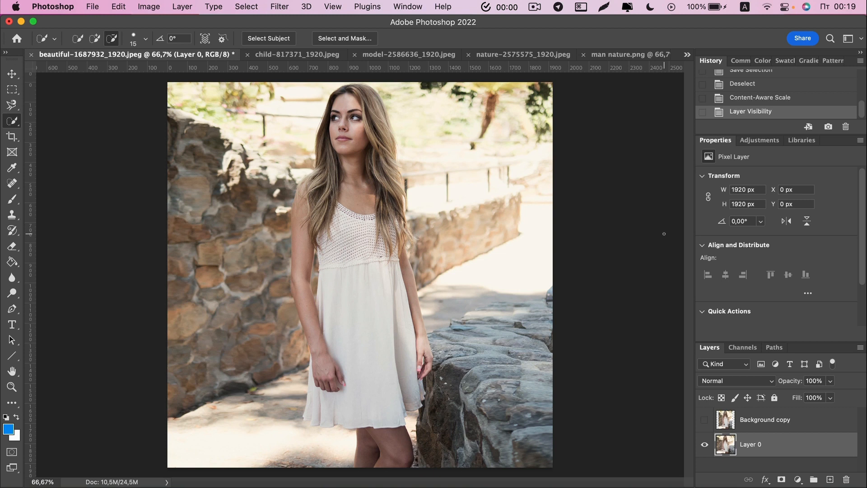
click(703, 444)
click(705, 420)
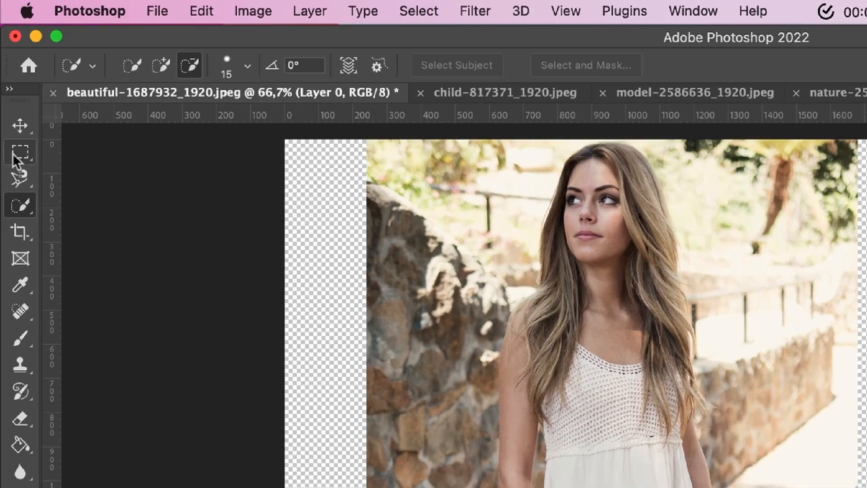
- On Background copy, marquee the empty strip beside the stone wall, about 262 px wide, fill it with Content-Aware, and deselect
click(12, 89)
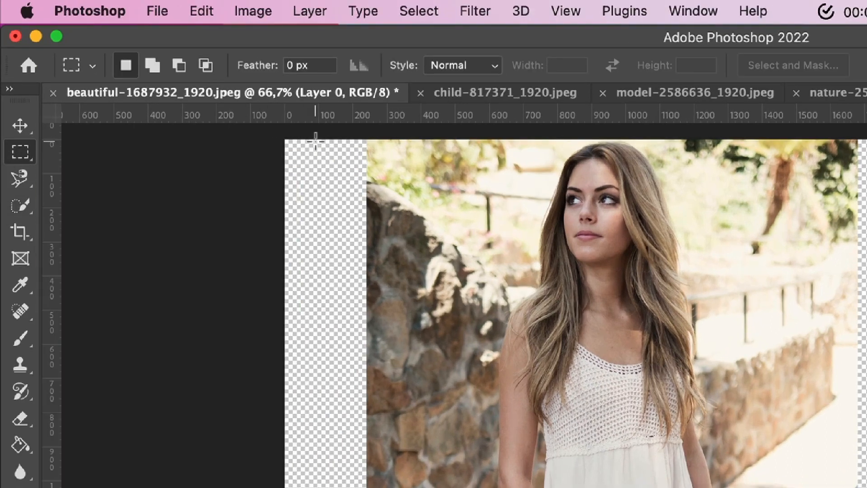
drag(168, 82, 220, 467)
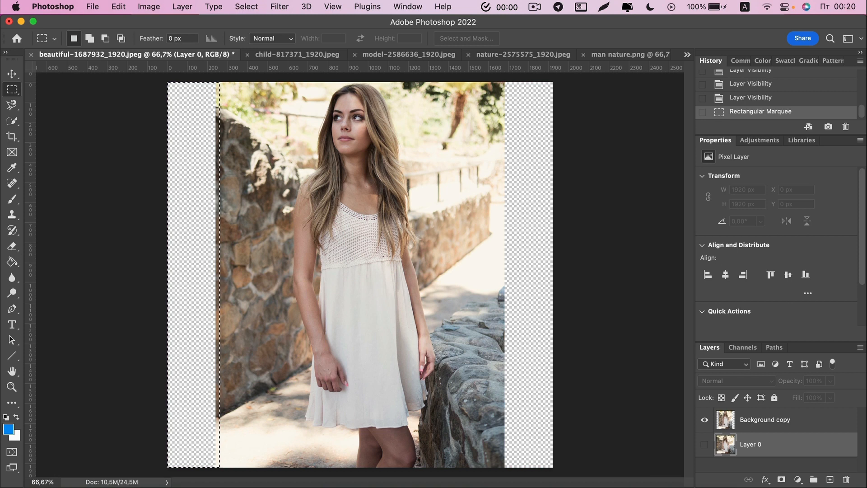
right_click(190, 227)
click(764, 419)
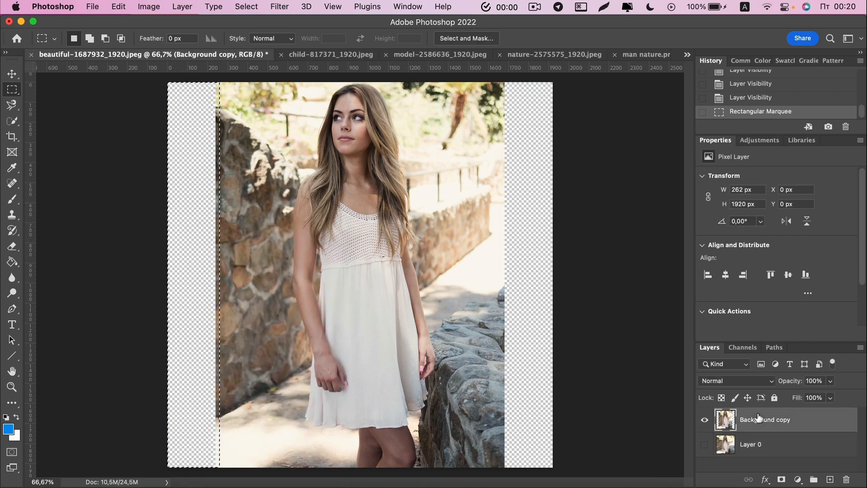
right_click(201, 228)
click(238, 401)
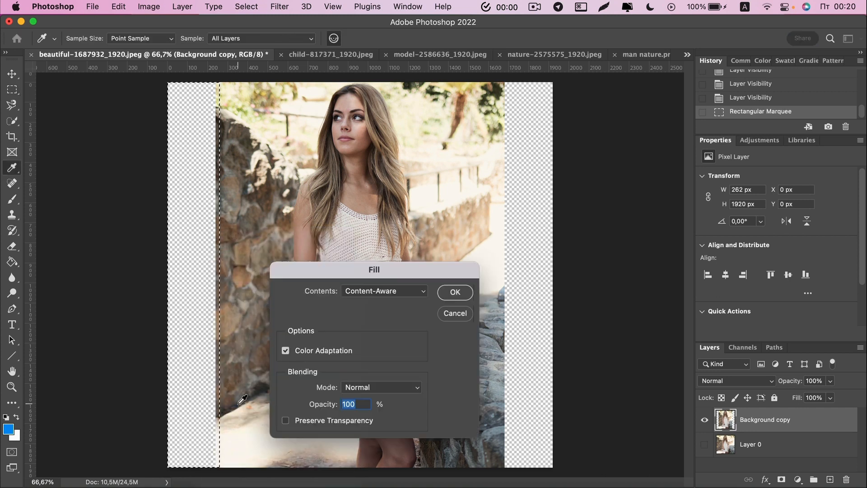
click(456, 293)
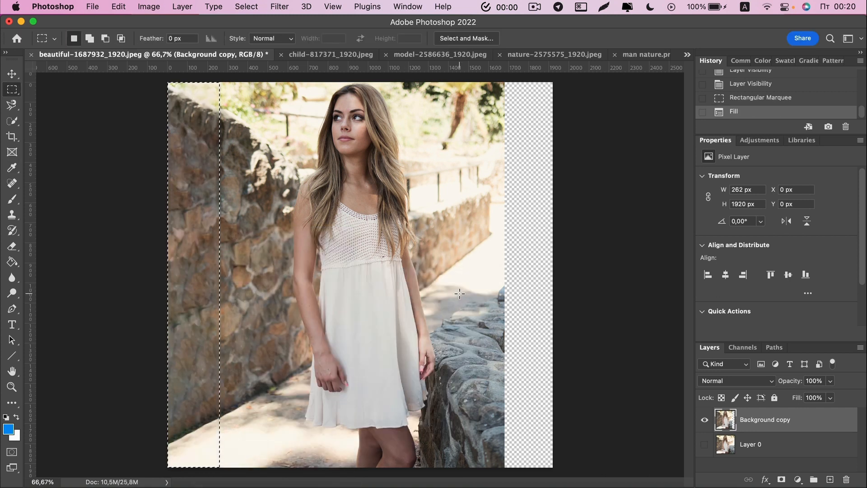
key(super+d)
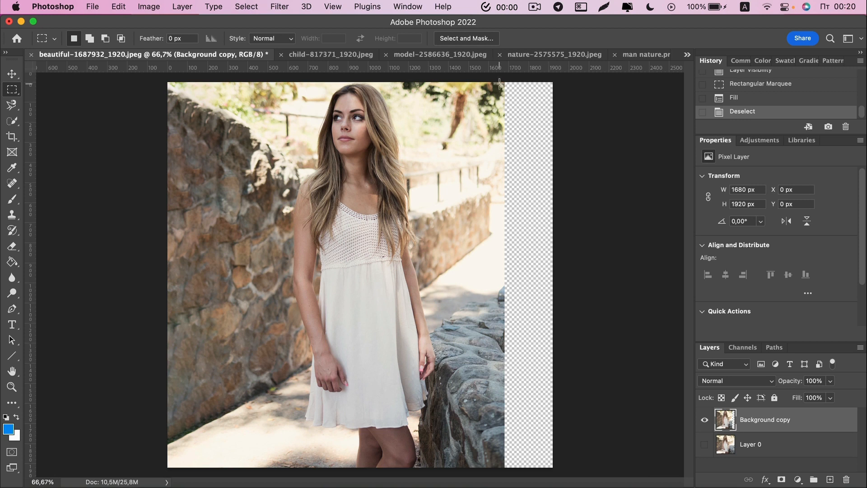
- Marquee the remaining empty strip beside the path, about 265 px wide, fill it with Content-Aware, and deselect
drag(499, 80, 556, 470)
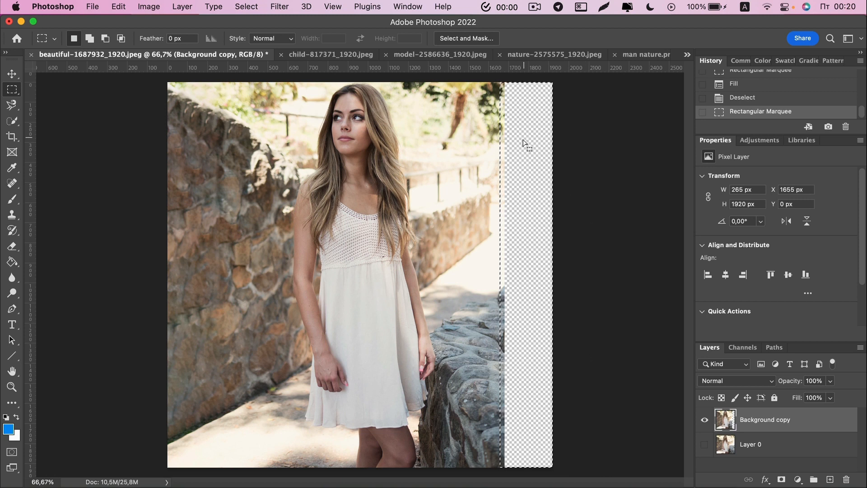
right_click(524, 155)
click(552, 324)
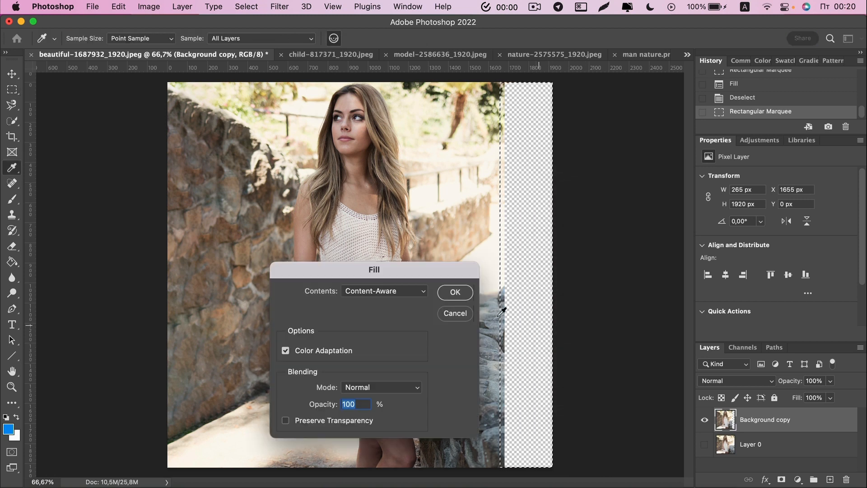
click(454, 293)
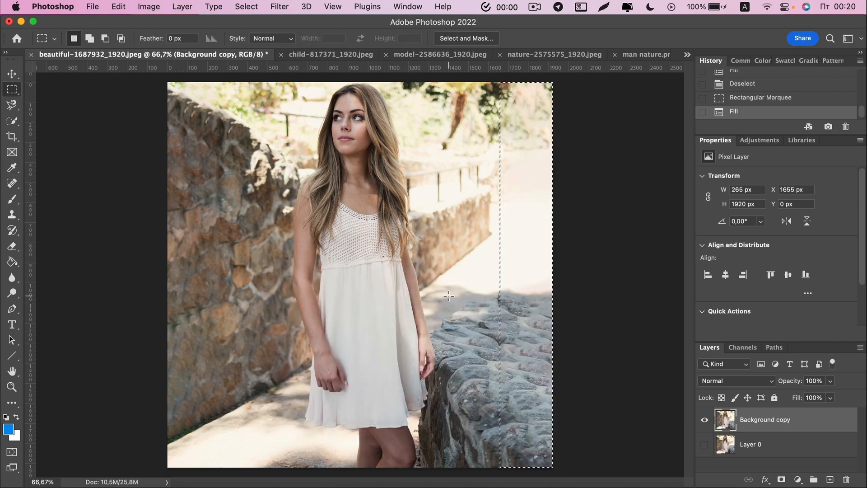
key(super+d)
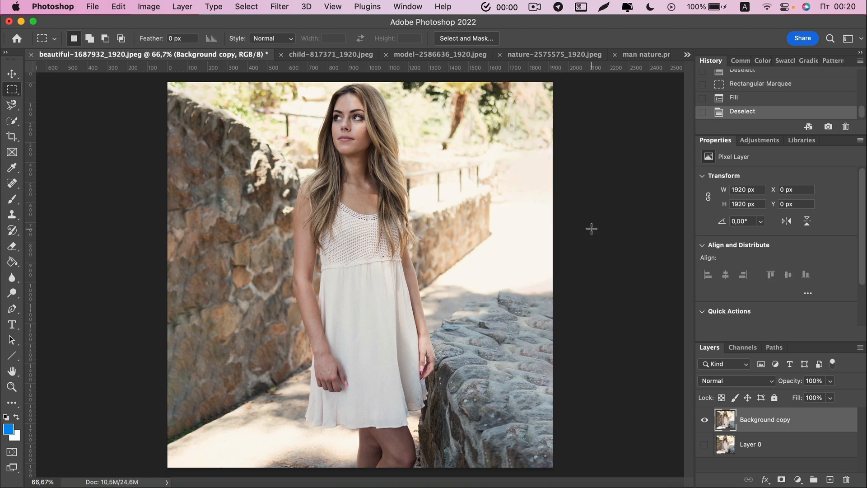
- Show Layer 0 and compare it with Background copy by repeatedly toggling the copy's visibility, leaving both layers visible
click(705, 445)
click(705, 420)
click(705, 420)
click(705, 421)
click(705, 420)
click(705, 420)
click(705, 420)
click(705, 420)
click(705, 421)
click(704, 420)
click(705, 420)
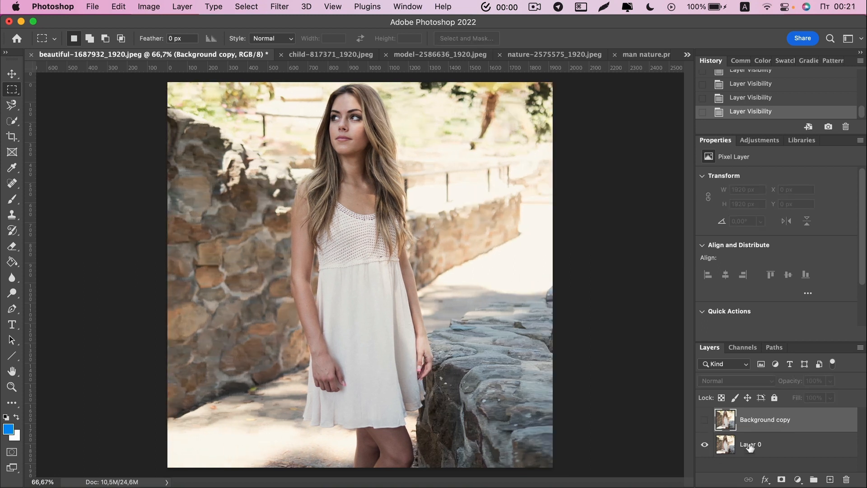
click(706, 420)
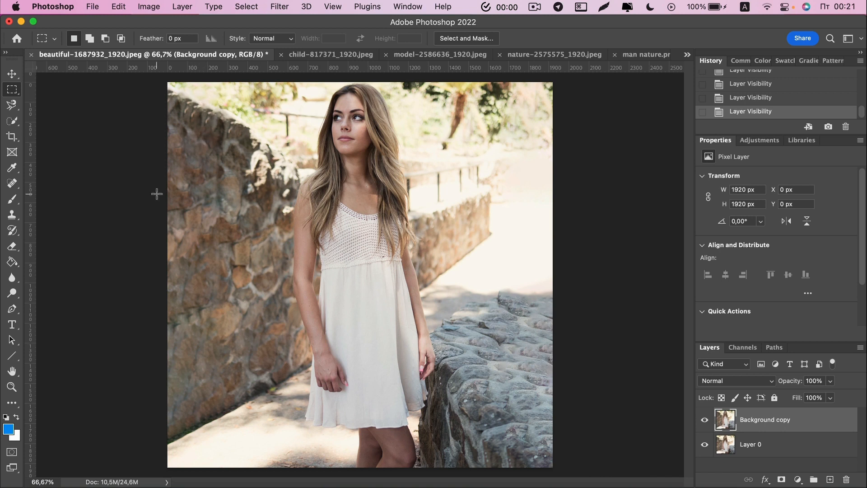
- In the child-817371_1920 image, crop the canvas outward equally on both sides to a width of about 1920 px
click(325, 55)
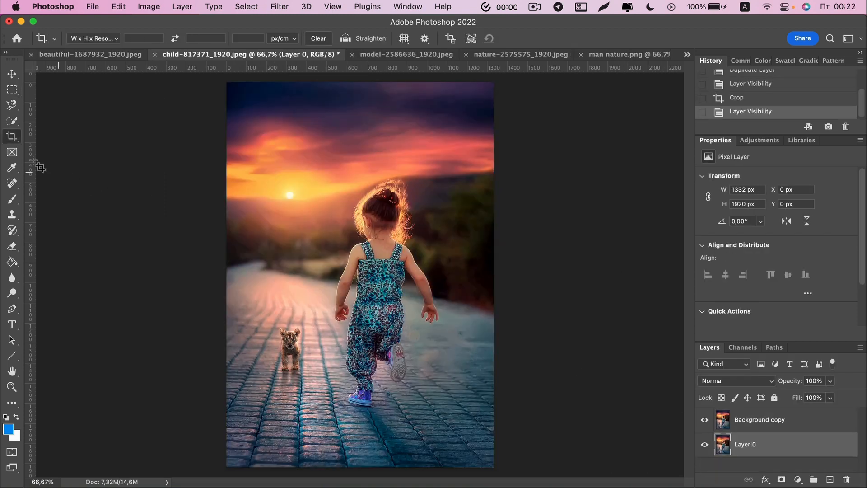
click(11, 137)
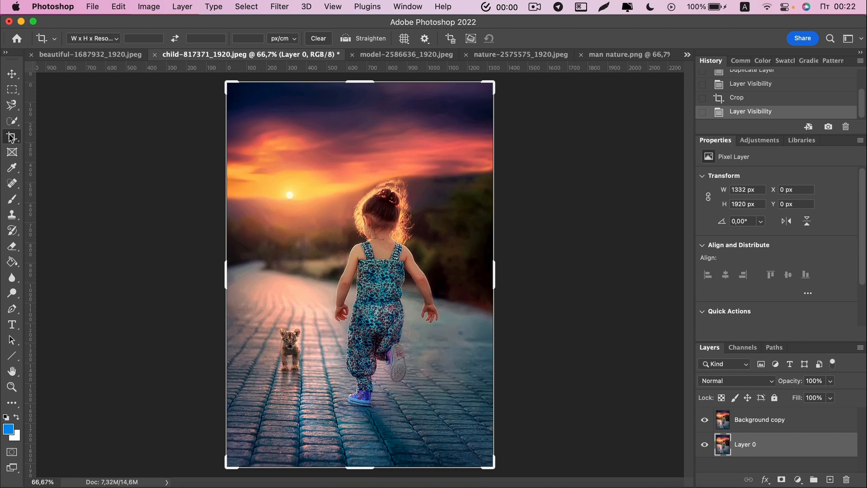
drag(493, 275, 554, 279)
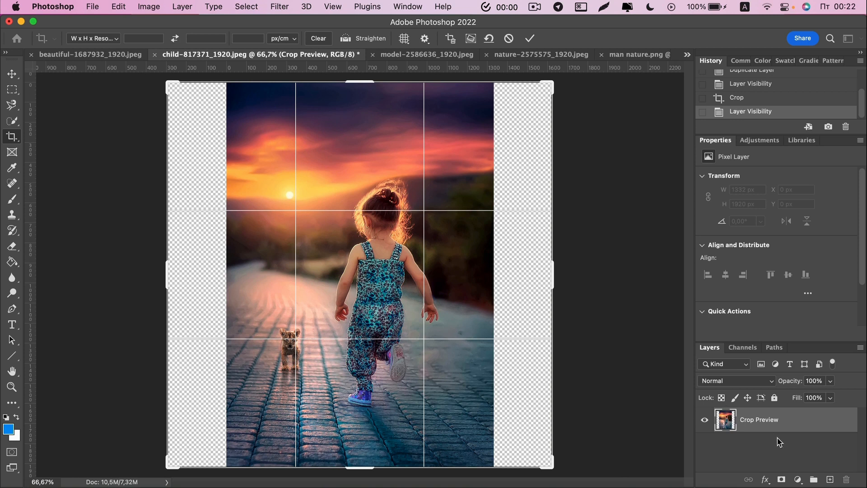
click(531, 39)
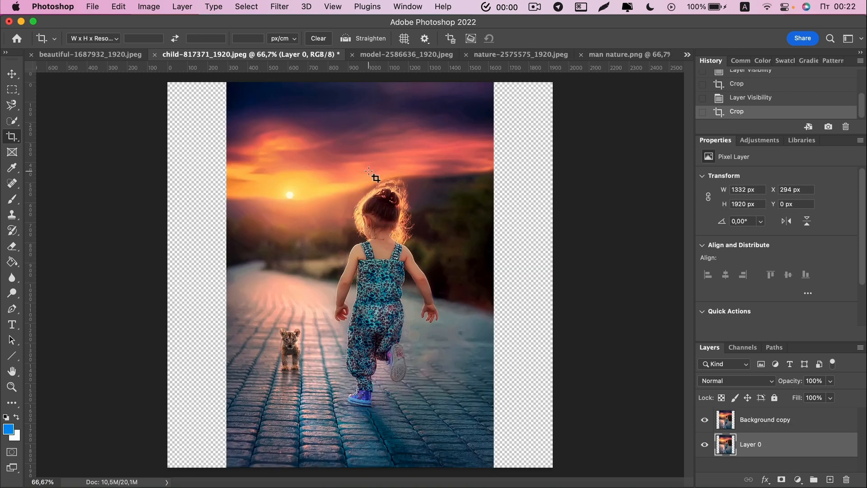
- Select the girl and the small animal on Layer 0 with the Object Selection tool
click(13, 121)
click(73, 119)
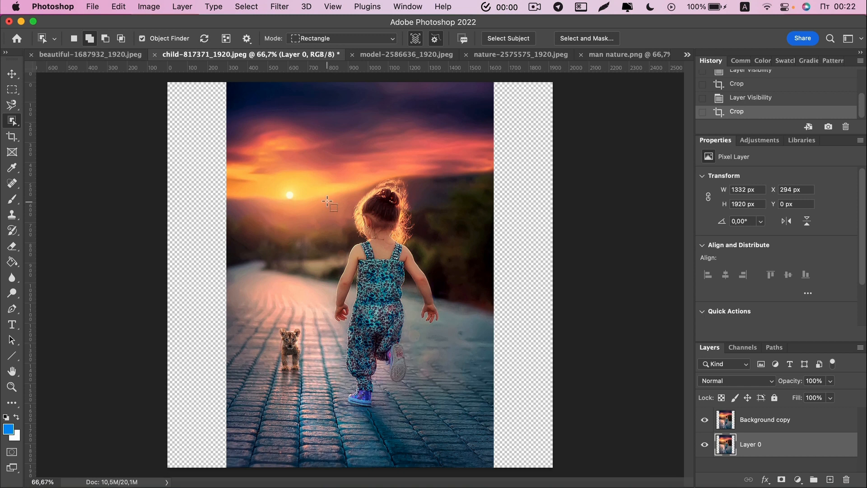
drag(333, 164, 435, 409)
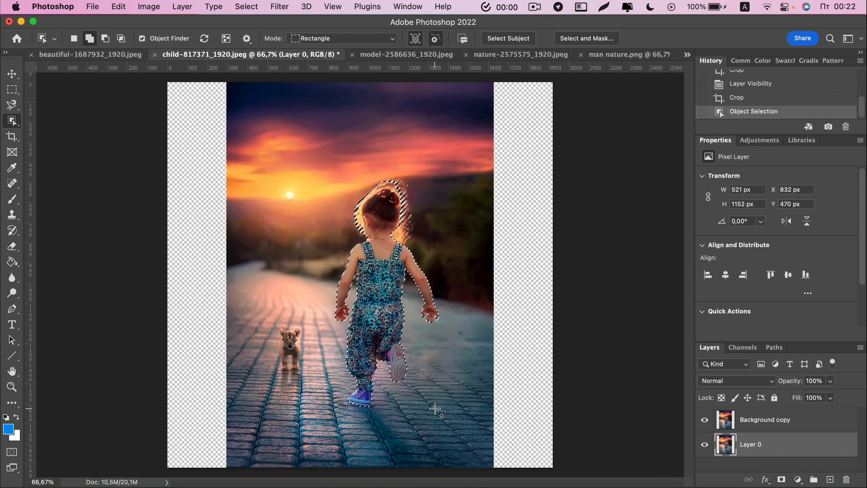
drag(270, 317, 303, 375)
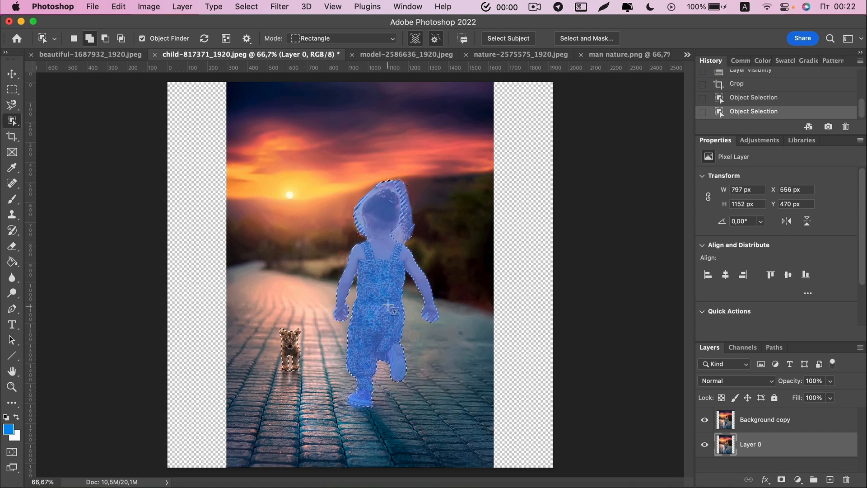
- Save the selection of the girl and the animal as a new channel named subject
click(19, 92)
click(247, 6)
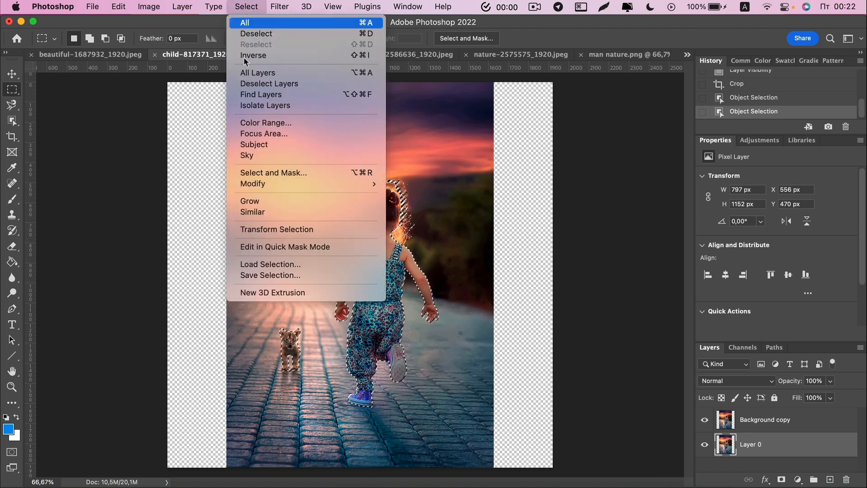
click(251, 275)
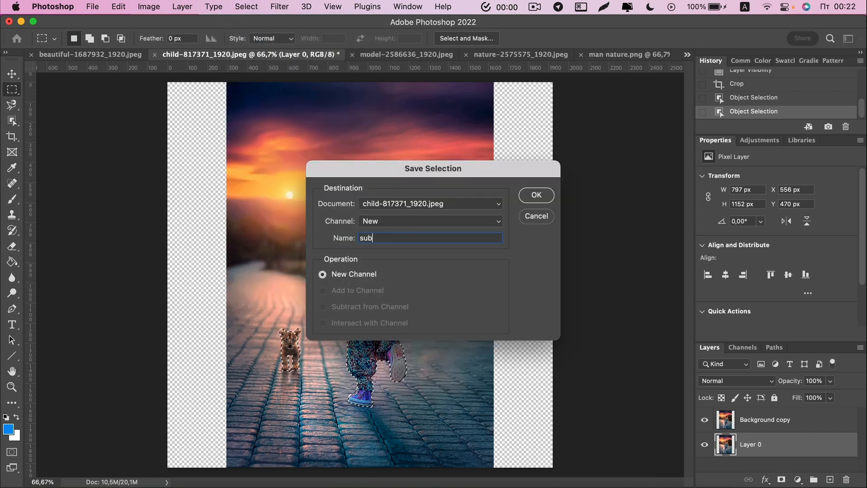
text(subject)
click(553, 194)
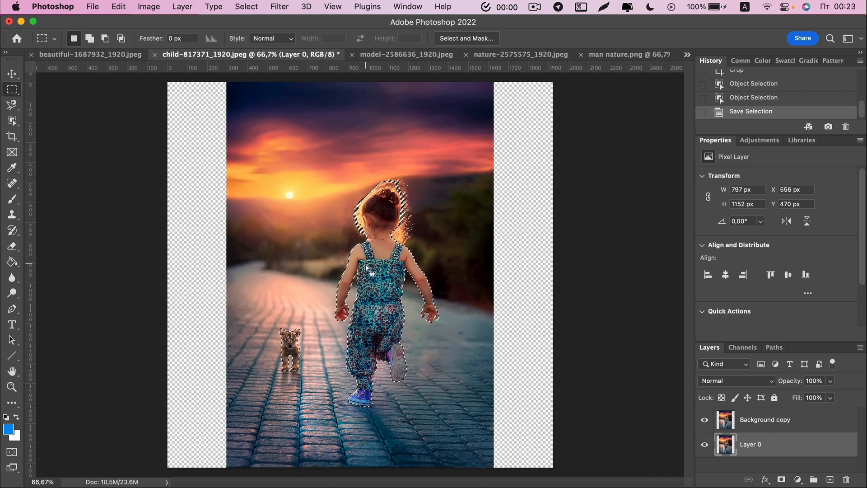
- Add the missed area beside the girl's hair and shoulder with the Quick Selection tool, and save the selection again
click(13, 121)
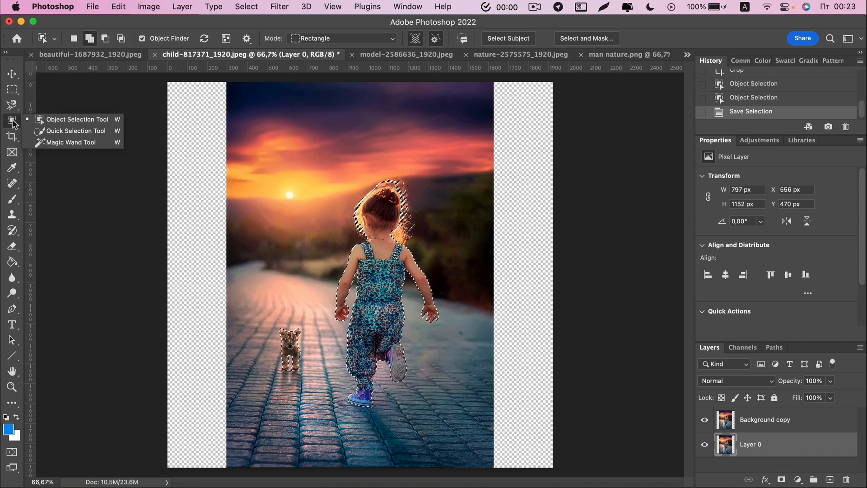
click(54, 130)
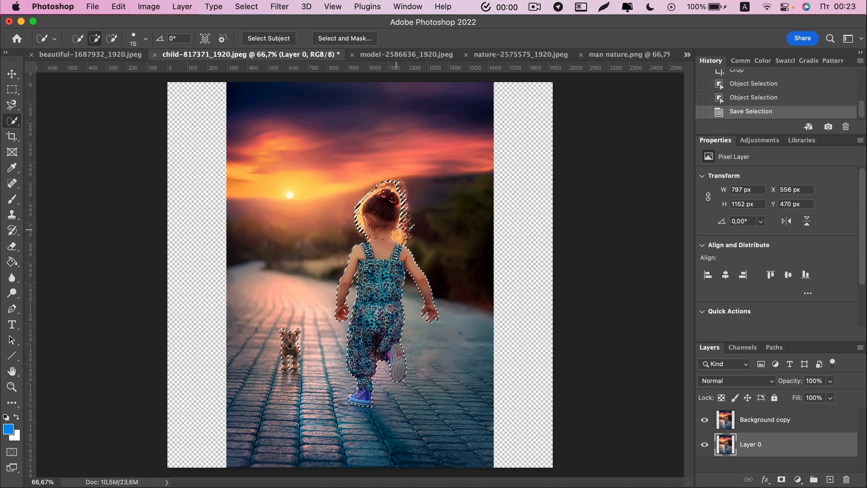
click(396, 245)
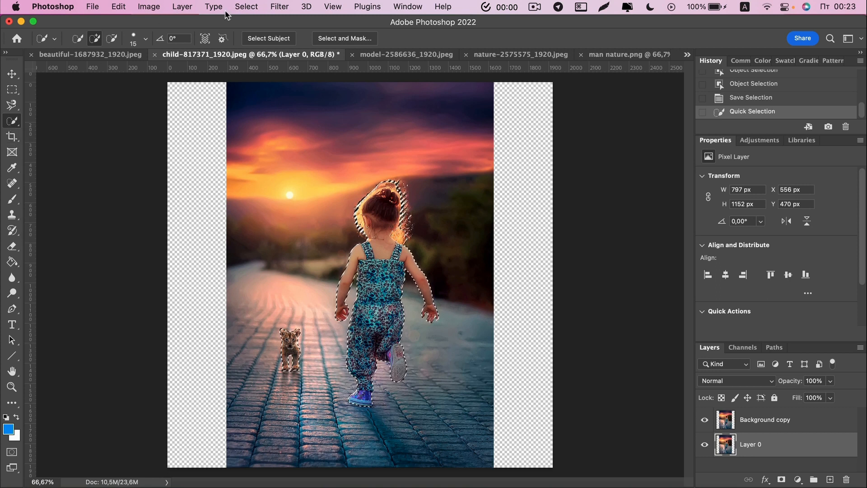
click(241, 7)
click(264, 273)
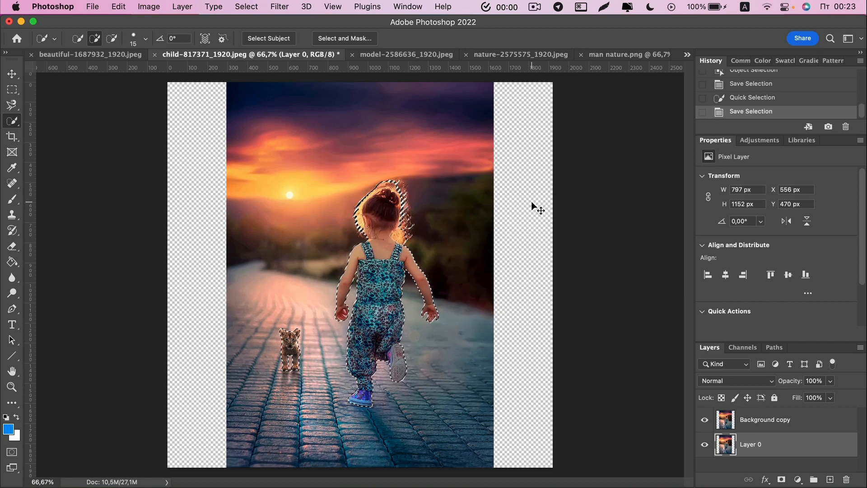
- Deselect, and stretch Layer 0 across the full canvas with Content-Aware Scale at 144.14% width, protecting the subject channel
key(super+d)
click(149, 7)
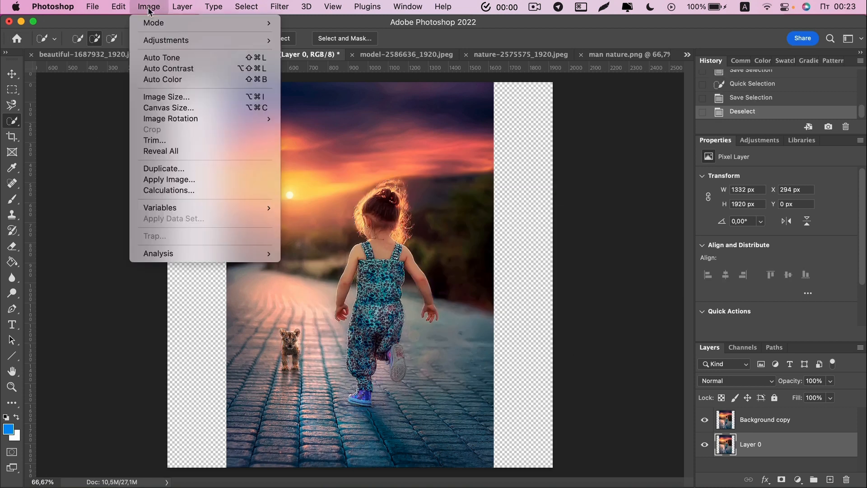
mouse_move(118, 6)
click(147, 231)
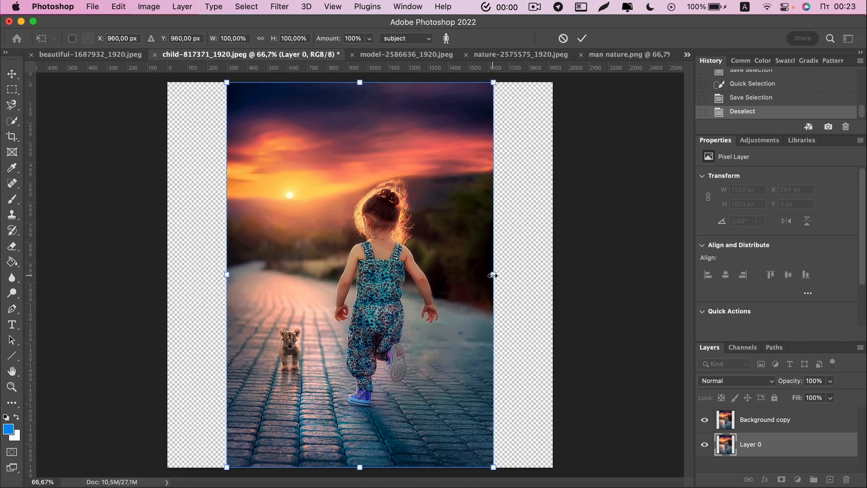
drag(492, 274, 552, 275)
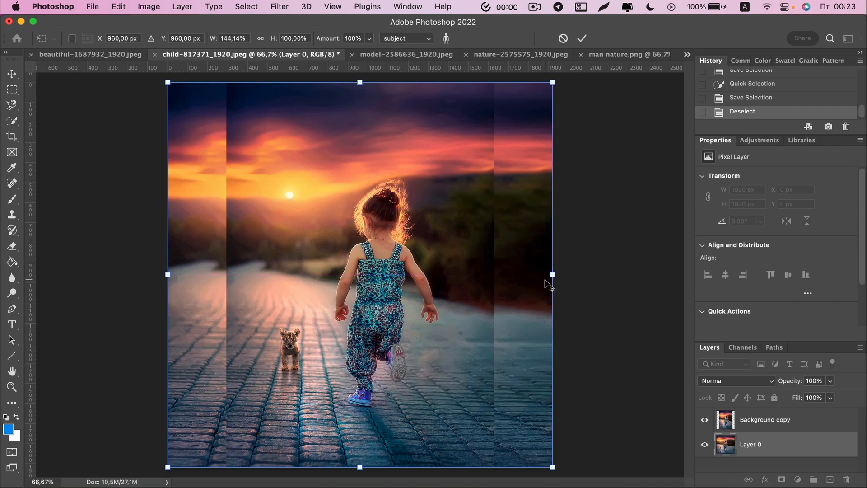
click(583, 39)
- Check the scaled Layer 0 by toggling Background copy's visibility, and leave only Background copy visible
click(709, 420)
click(710, 421)
click(709, 420)
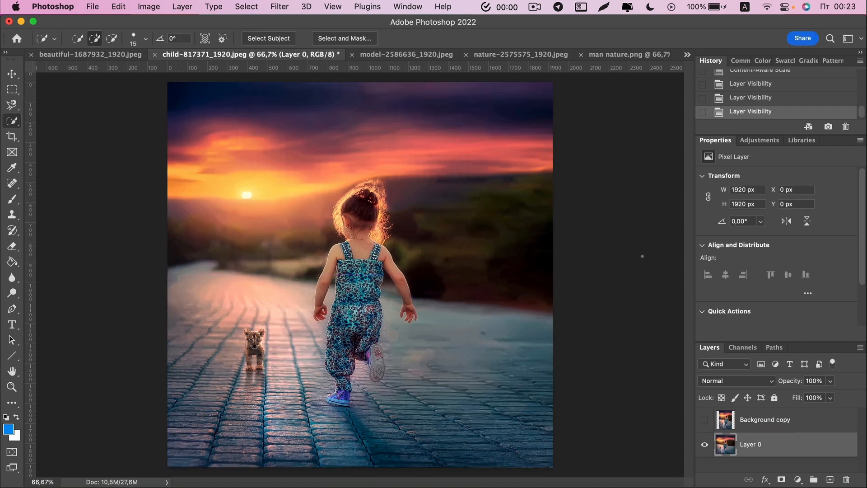
click(707, 445)
click(707, 421)
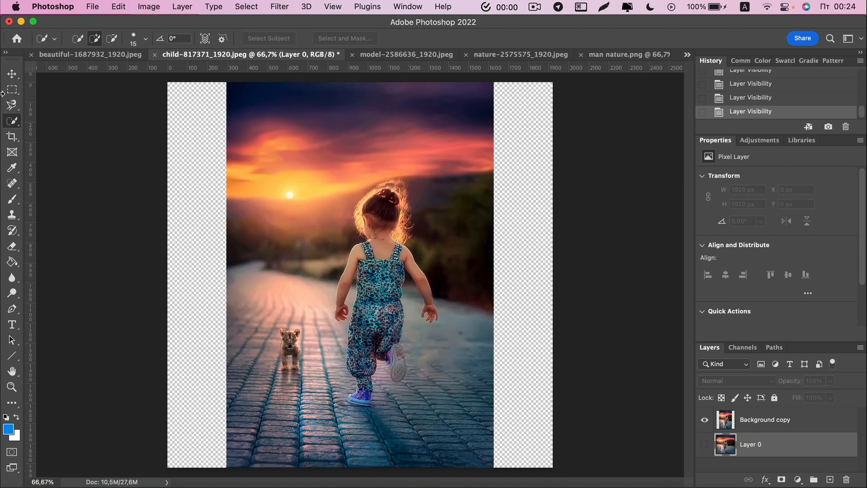
- On Background copy, try a Content-Aware fill of the whole empty strip on the sunset side using a marquee about 317 px wide
click(13, 91)
drag(165, 79, 230, 474)
right_click(195, 293)
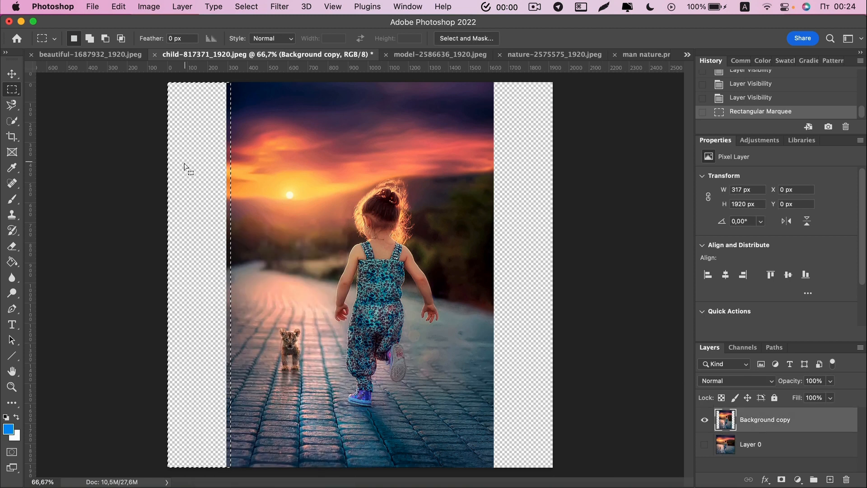
right_click(184, 165)
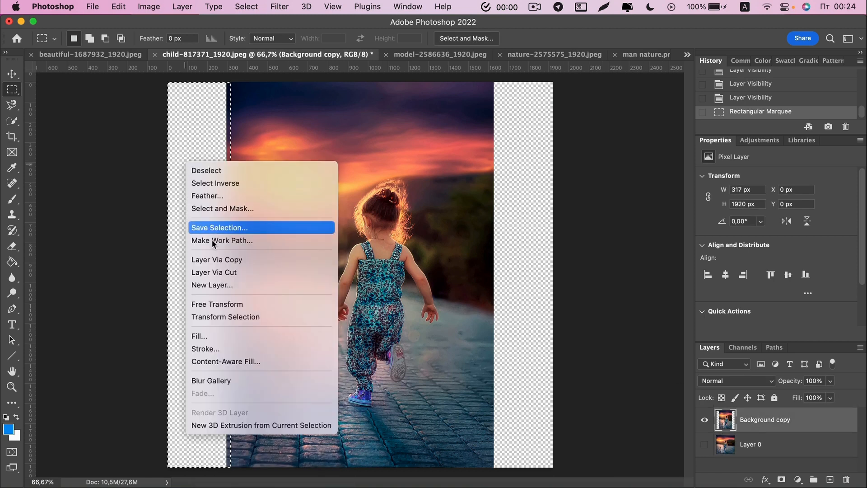
click(225, 335)
click(456, 293)
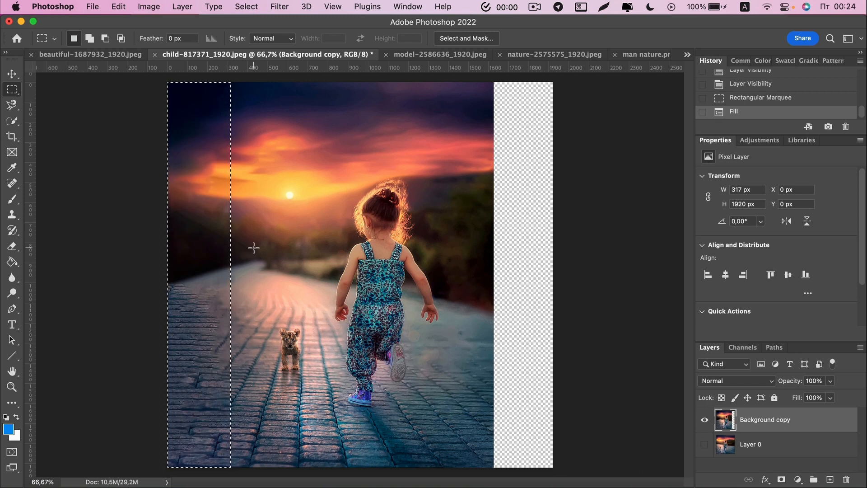
key(ctrl+z)
key(ctrl+d)
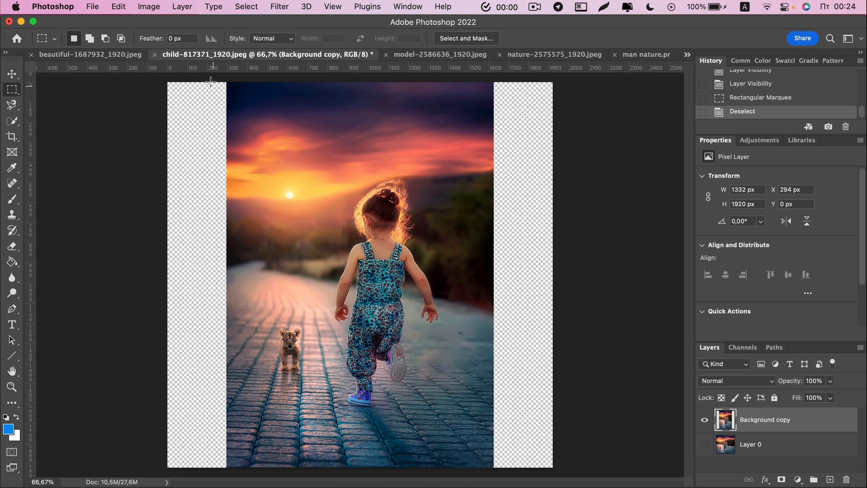
- Marquee a strip about 127 px wide over the photo's sunset-side edge, fill it with Content-Aware, and deselect
drag(207, 80, 233, 469)
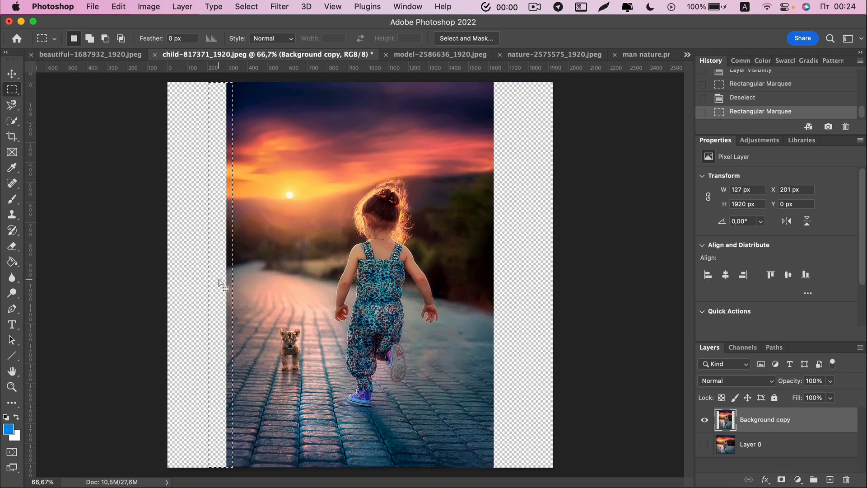
right_click(223, 283)
click(234, 402)
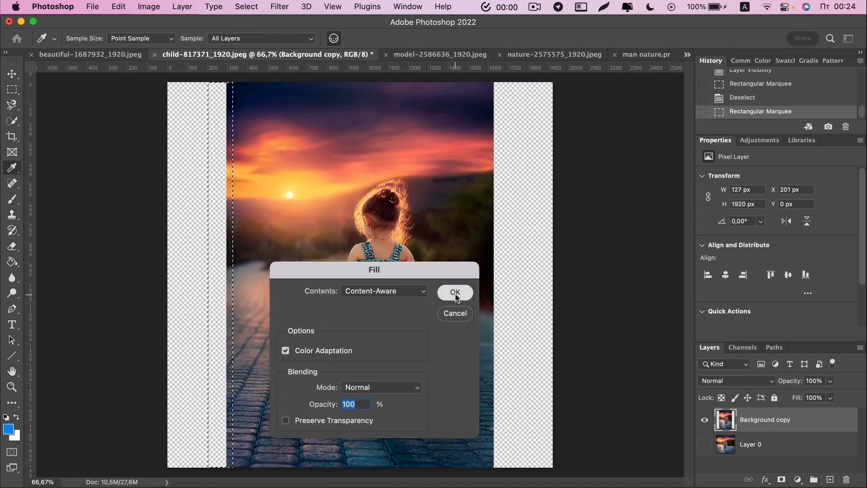
click(455, 294)
key(ctrl+d)
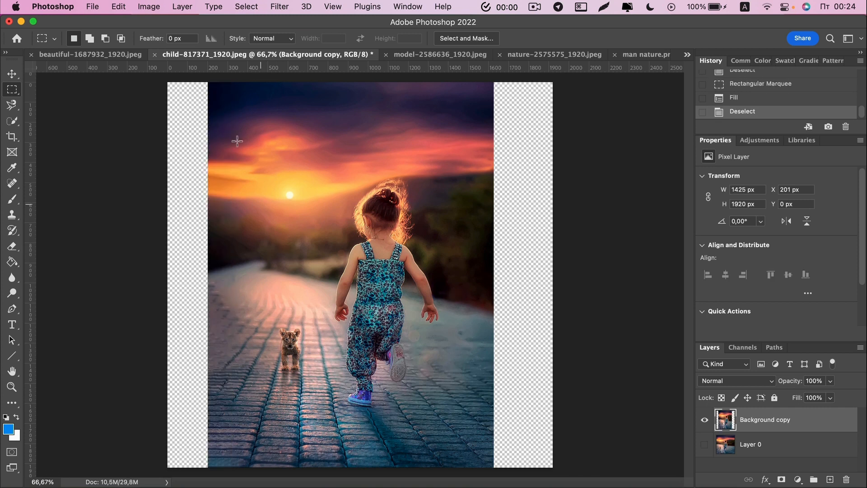
- Marquee the remaining sunset-side gap with a slight overlap, about 240 px wide, and fill it with Content-Aware
drag(158, 76, 215, 469)
right_click(189, 223)
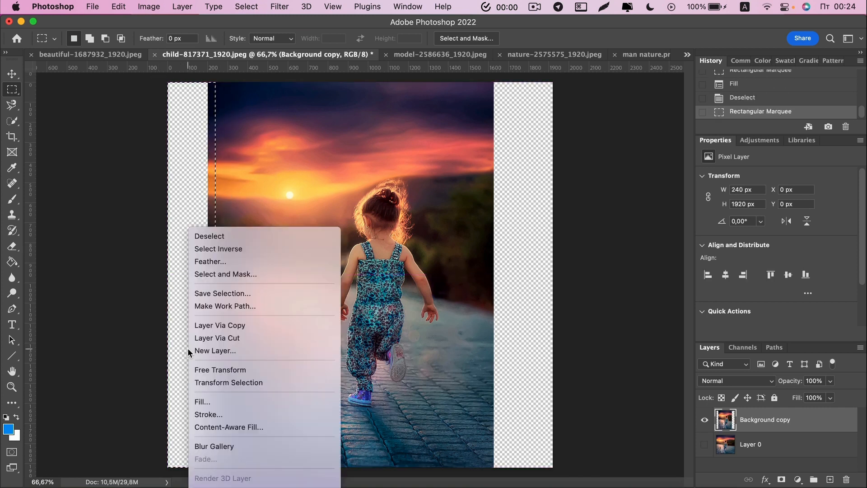
click(216, 401)
click(471, 294)
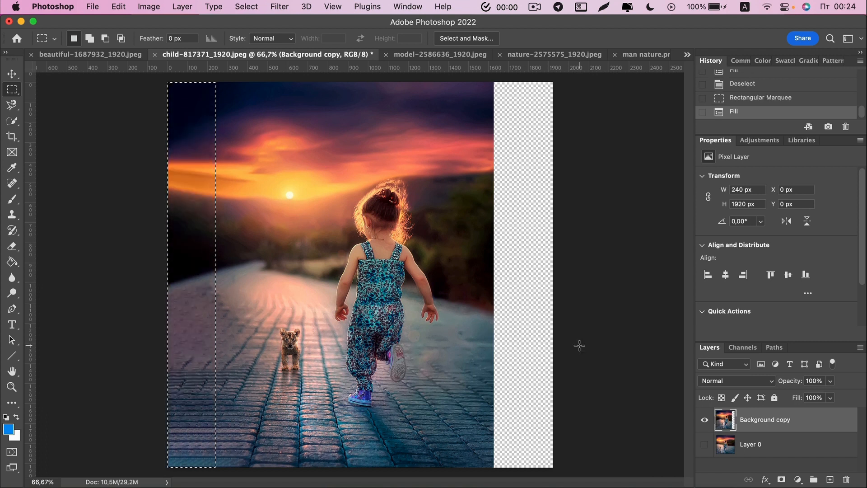
- Marquee a strip about 183 px wide over the photo's edge beside the dark trees, fill it with Content-Aware, and deselect
drag(491, 82, 527, 466)
right_click(514, 384)
click(556, 401)
click(452, 293)
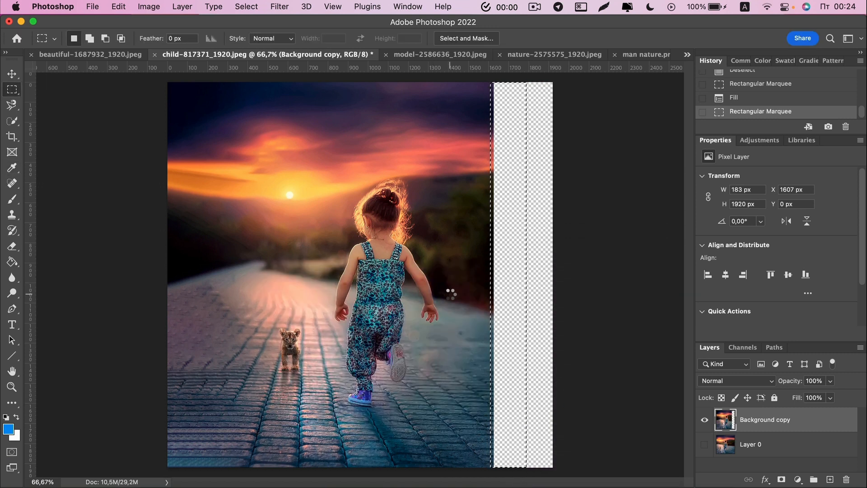
click(528, 84)
- Marquee the remaining gap beyond the dark trees, about 153 px wide, fill it with Content-Aware, and deselect
drag(522, 78, 554, 457)
right_click(552, 307)
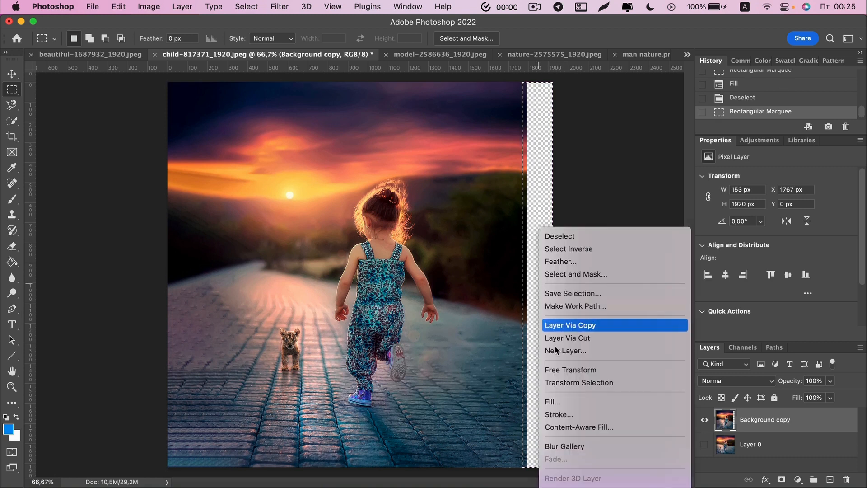
click(574, 405)
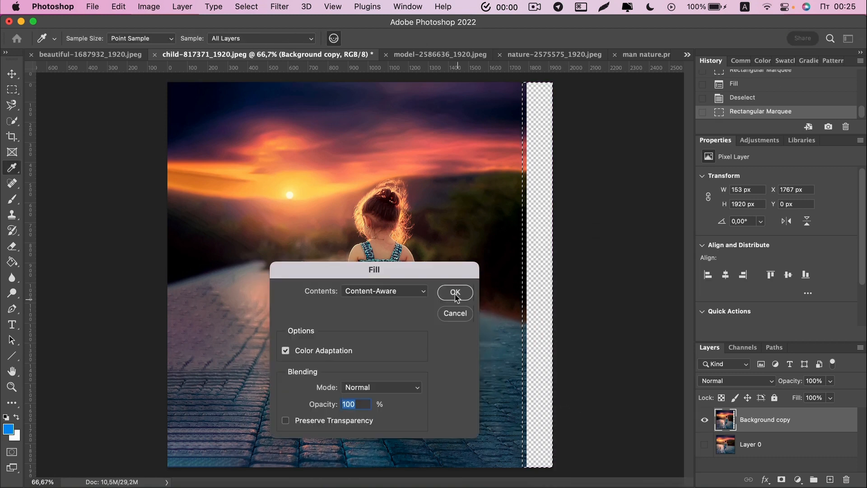
key(Return)
click(655, 310)
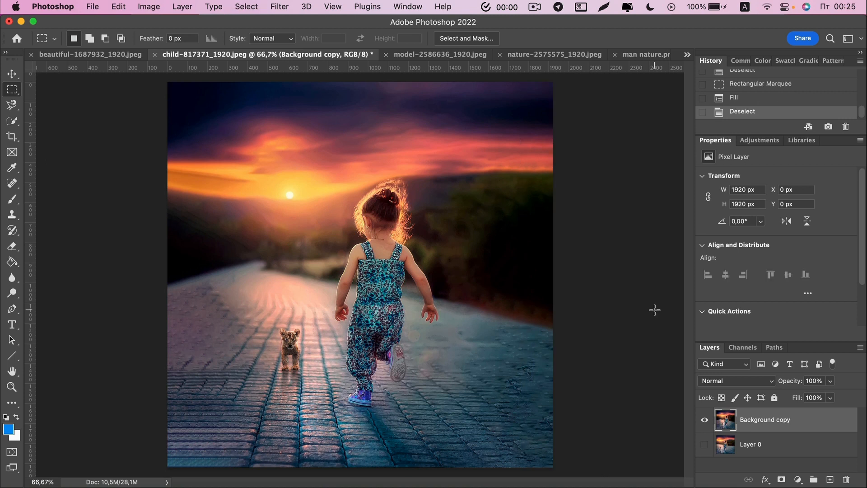
- Show Layer 0 and compare it with the filled Background copy by repeatedly toggling the copy's visibility, leaving both layers visible
click(704, 444)
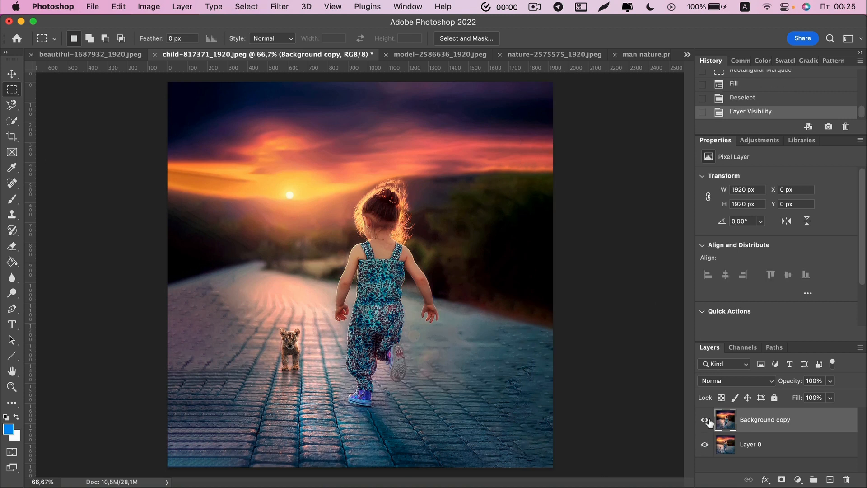
click(706, 420)
click(706, 420)
click(706, 420)
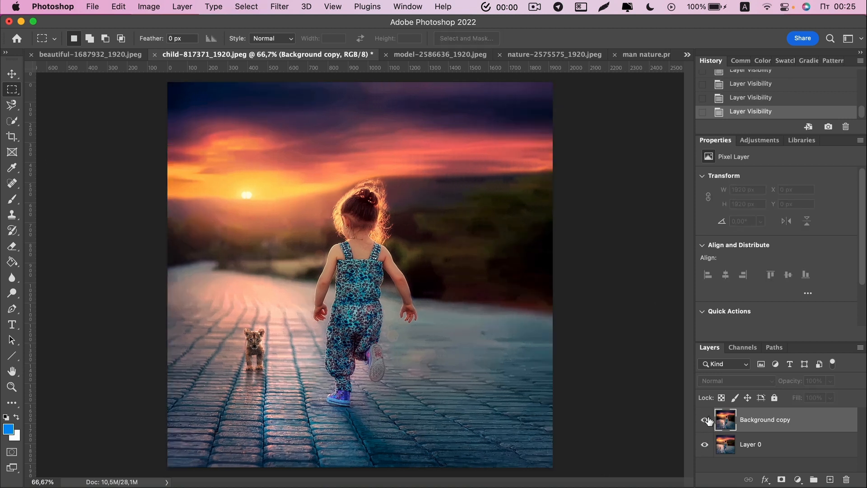
click(706, 420)
click(706, 420)
click(707, 421)
click(705, 420)
click(706, 420)
click(706, 420)
click(706, 421)
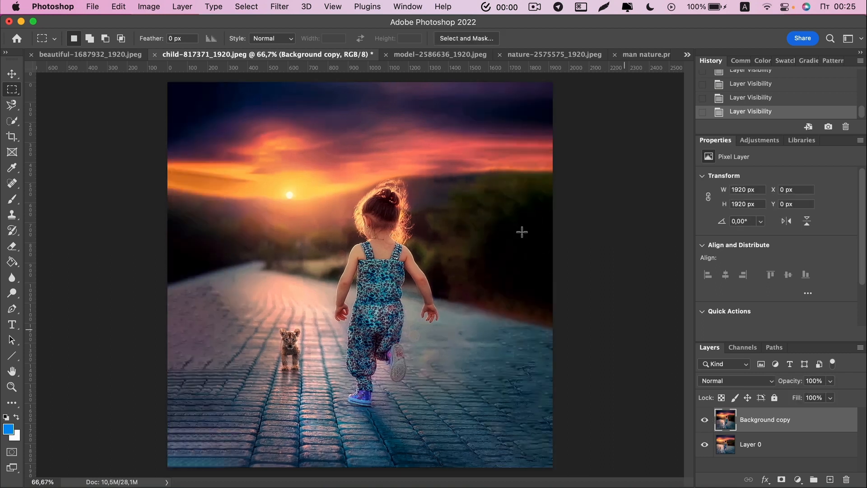
- In model-2586636_1920.jpeg, duplicate the Background layer and widen the canvas with Crop by about 320 px on both sides, making it square
click(410, 54)
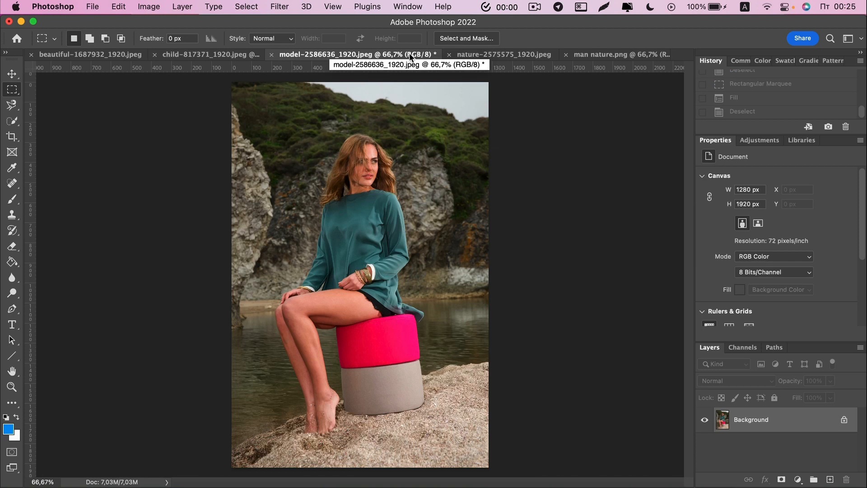
drag(817, 420, 831, 479)
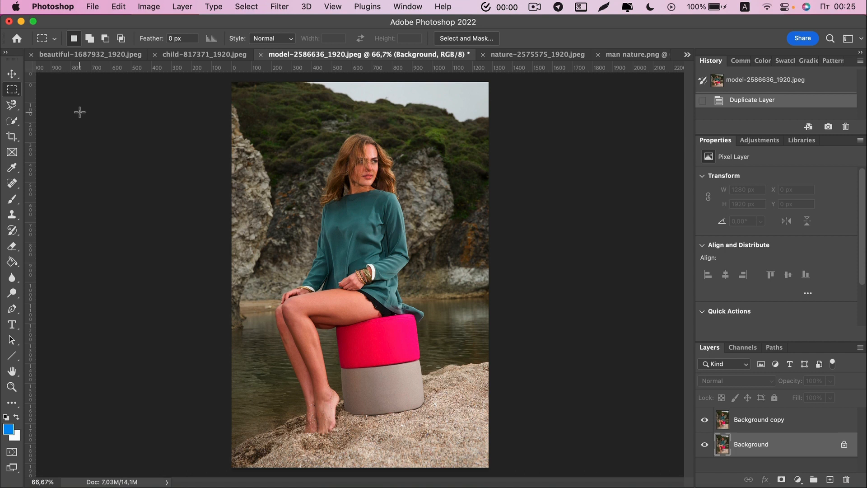
click(13, 137)
drag(488, 276, 554, 279)
click(530, 39)
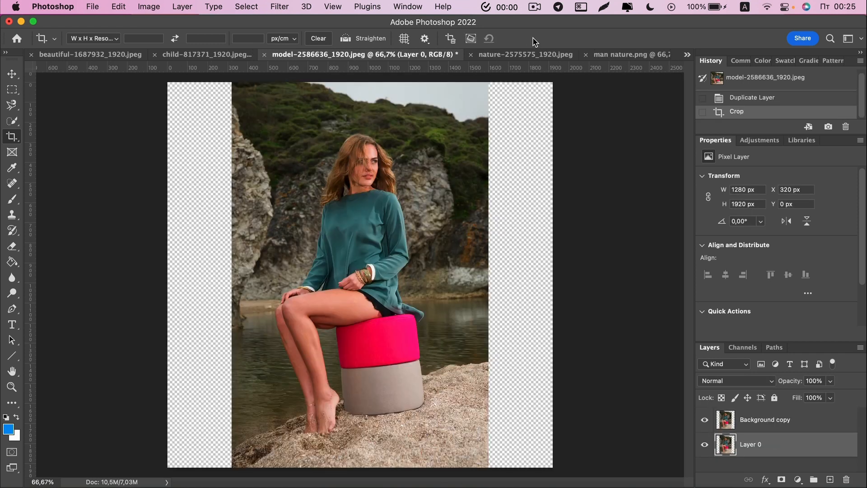
- Hide Background copy and select the seated woman and her stool on Layer 0 with Object Selection
click(705, 420)
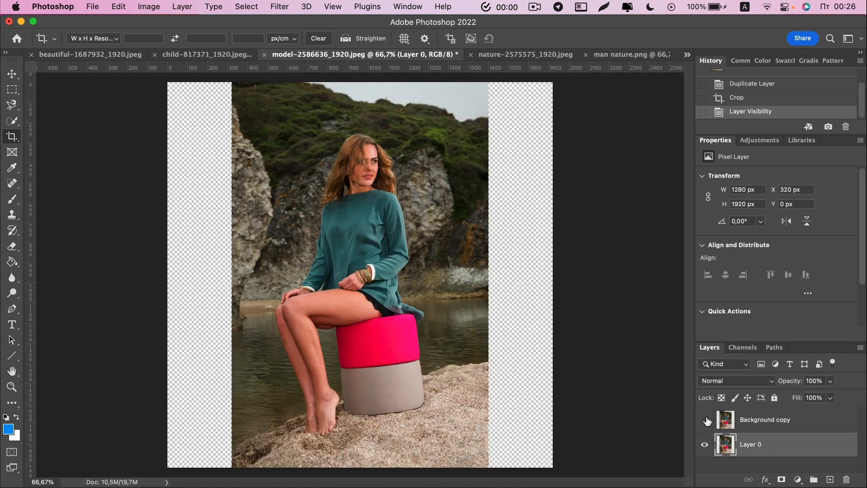
click(14, 120)
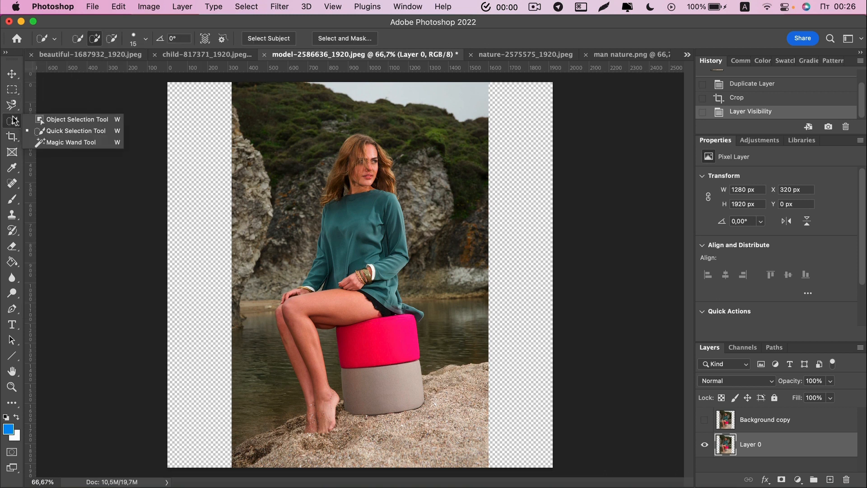
click(41, 120)
drag(265, 117, 443, 441)
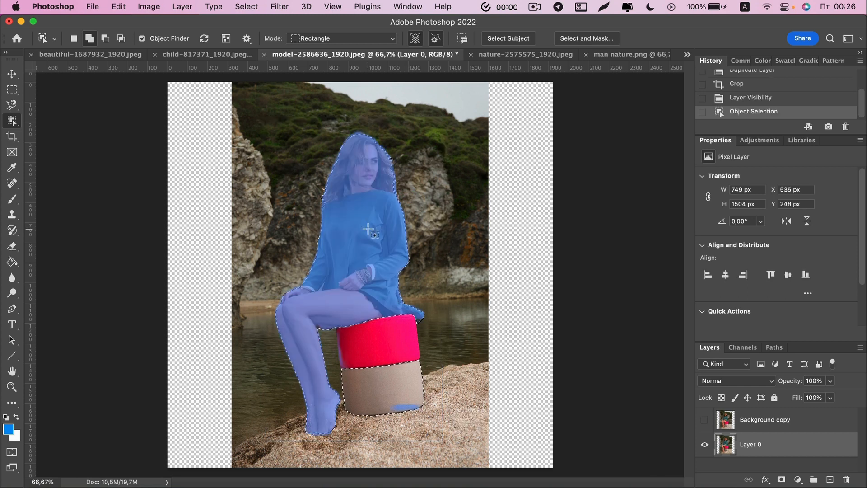
- Save the selection of the seated woman as a new channel named "subject" and deselect
click(246, 6)
click(257, 275)
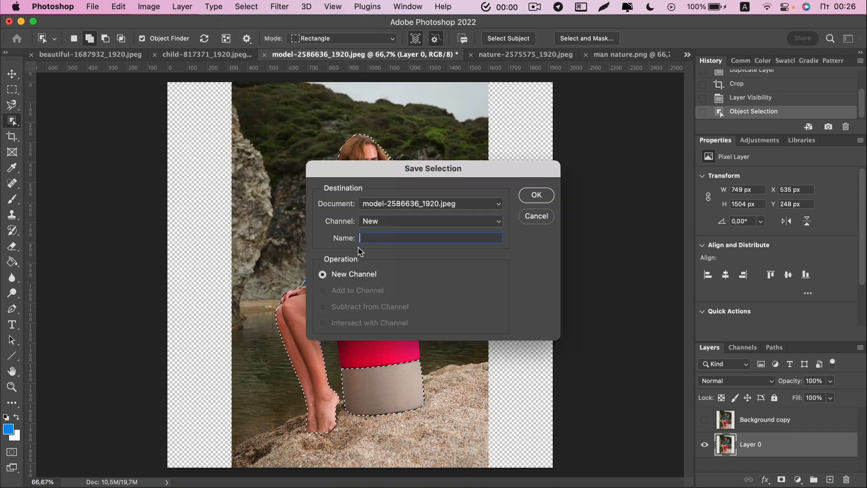
text(subject)
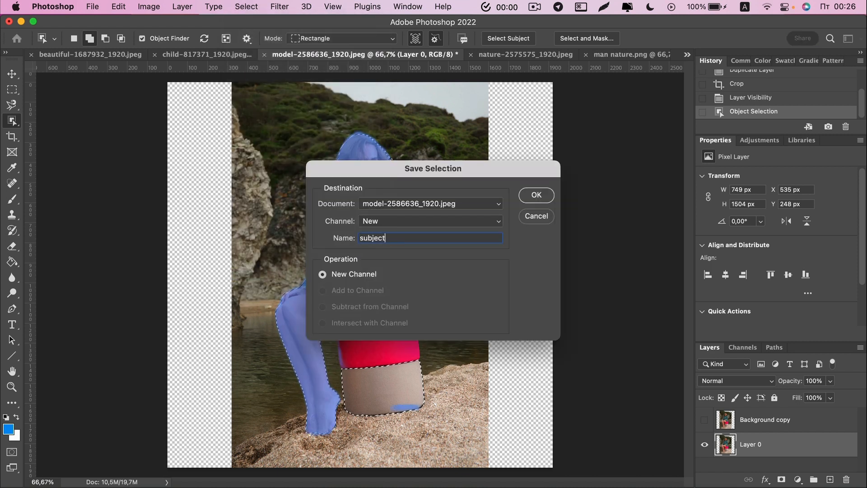
click(552, 195)
key(super+d)
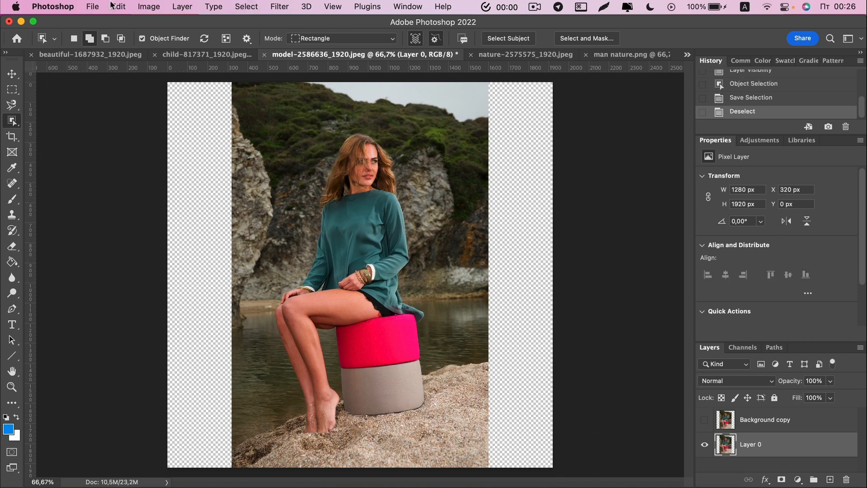
- Widen Layer 0 to 150% with Content-Aware Scale, protecting "subject", and hide it while showing Background copy
click(113, 5)
click(153, 229)
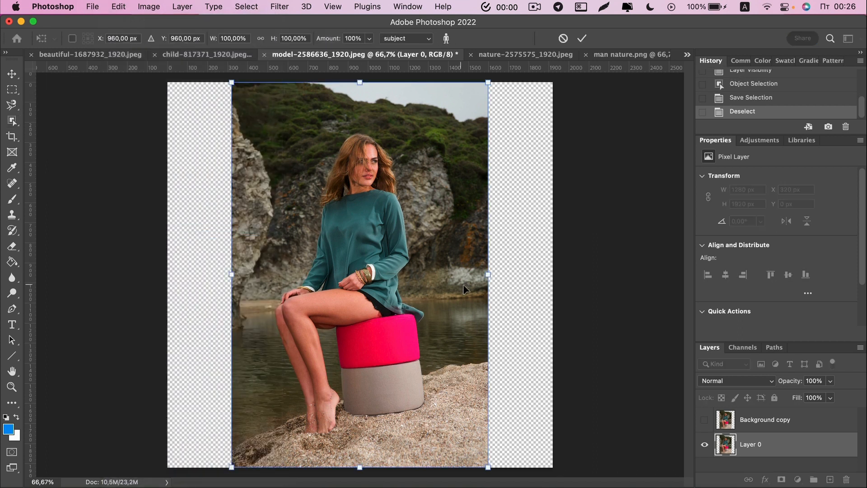
drag(491, 274, 552, 278)
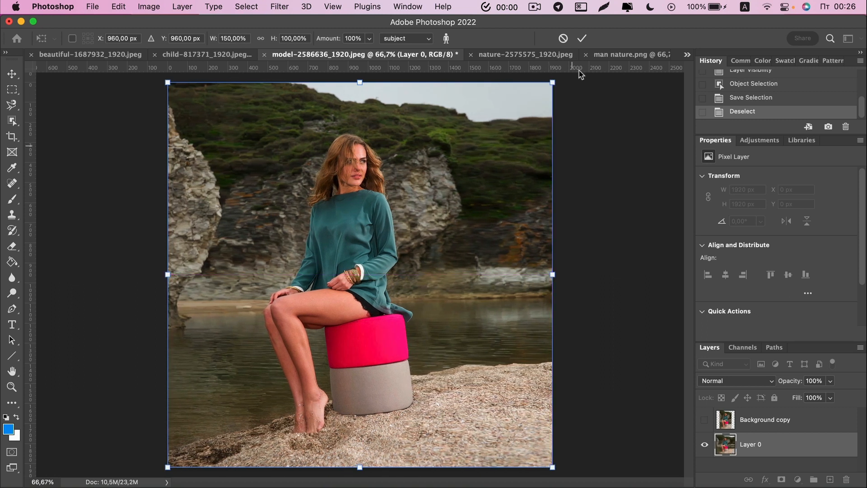
click(582, 38)
click(703, 445)
click(705, 420)
- On Background copy, marquee a strip about 221 px wide over the photo's edge by the pale rock, fill it with Content-Aware, and deselect
click(12, 89)
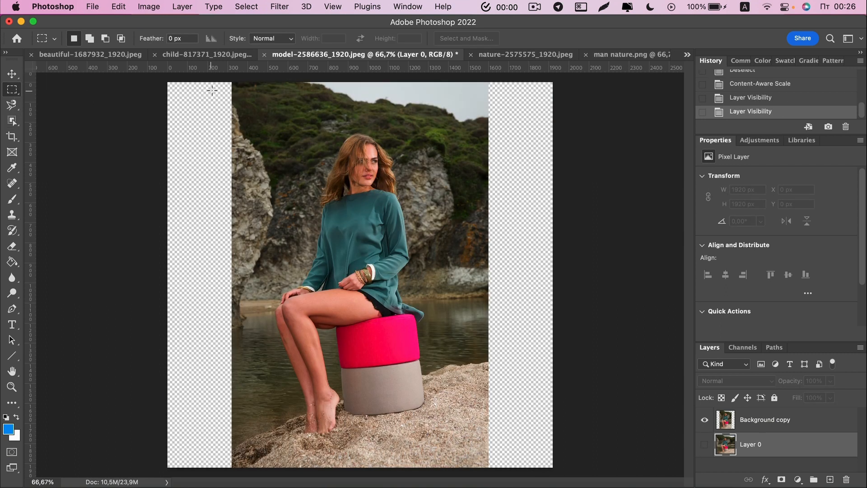
drag(193, 80, 238, 467)
right_click(208, 272)
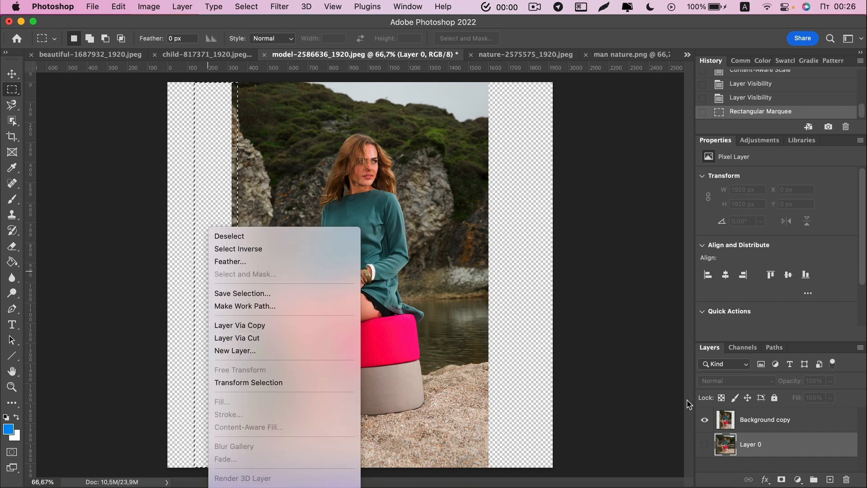
click(755, 420)
right_click(203, 171)
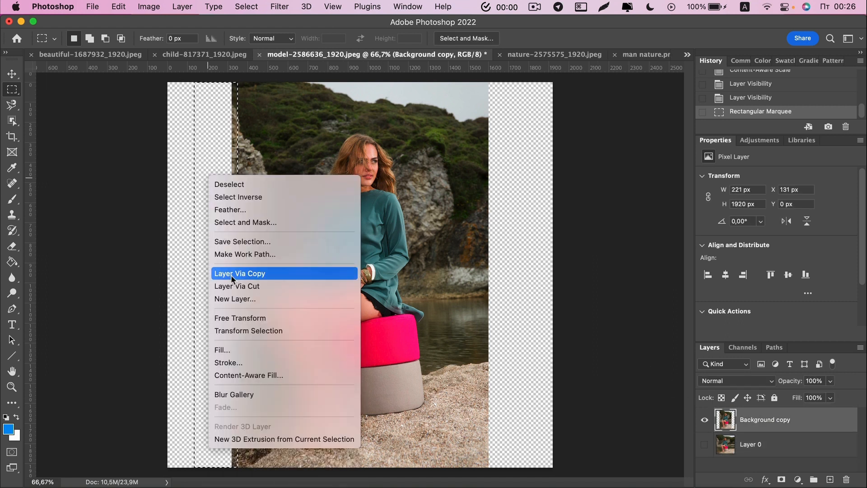
click(226, 349)
click(455, 292)
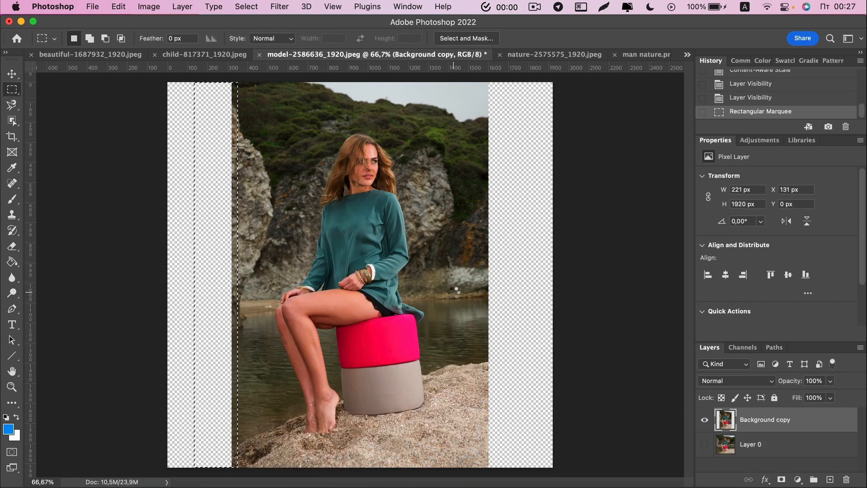
key(super+d)
- Marquee the remaining gap beyond the pale rock, about 151 px wide, fill it with Content-Aware, and deselect
drag(162, 91, 198, 470)
right_click(192, 224)
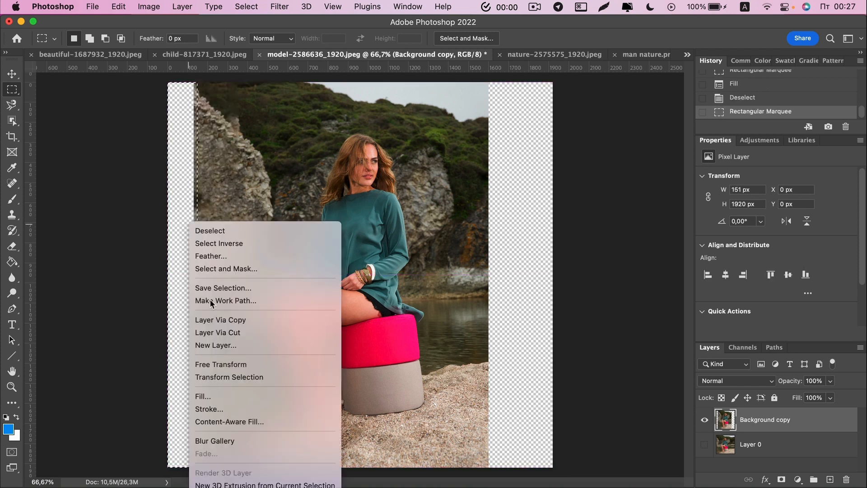
click(206, 397)
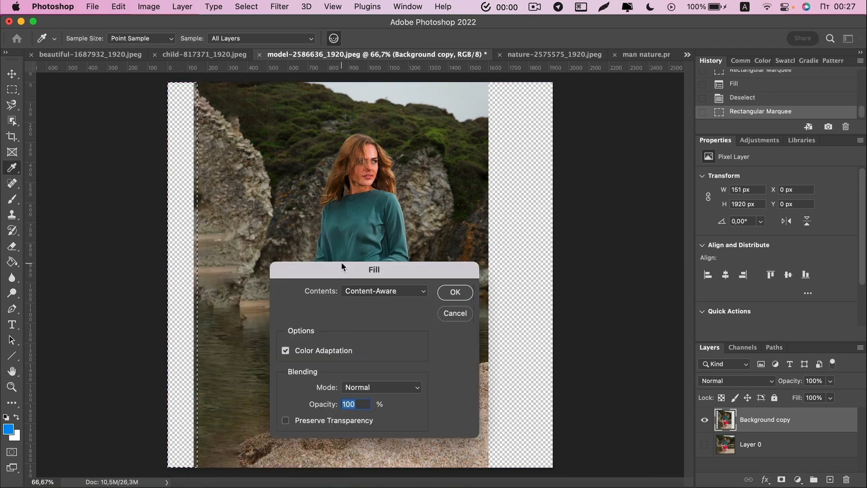
click(464, 299)
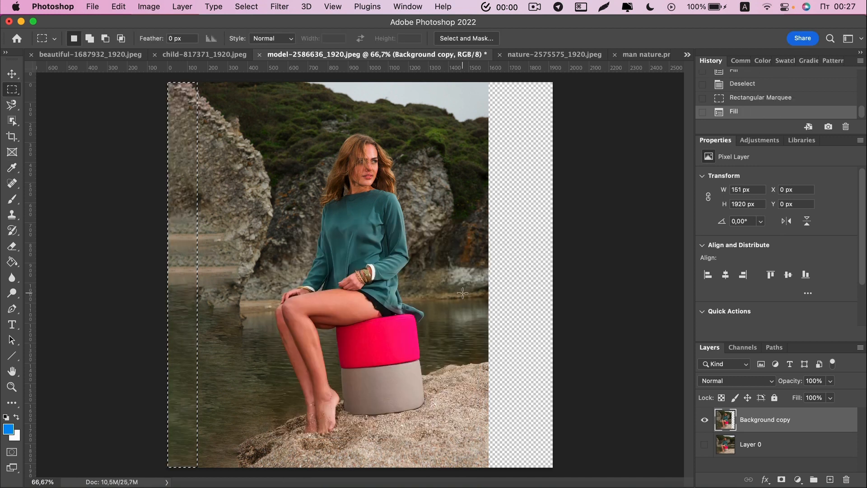
key(super+d)
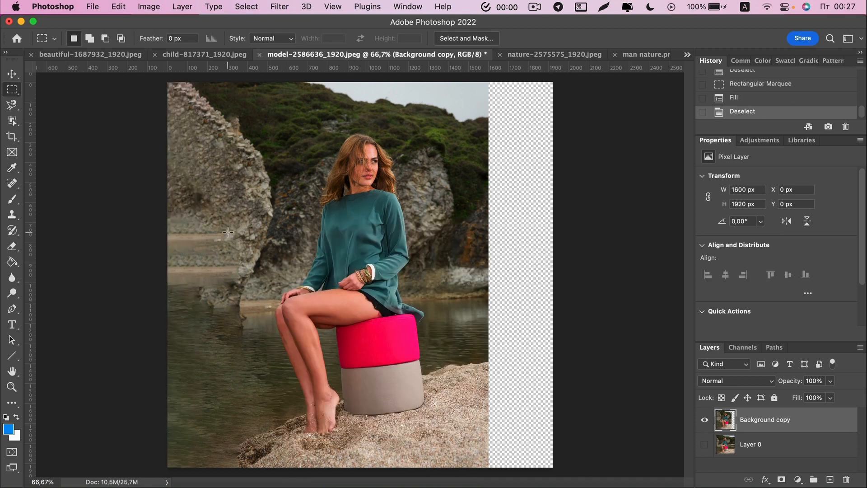
- Undo both Content-Aware fills on the pale rock side and clear the restored selection
key(super+z)
key(super+z)
key(super+z)
key(super+z)
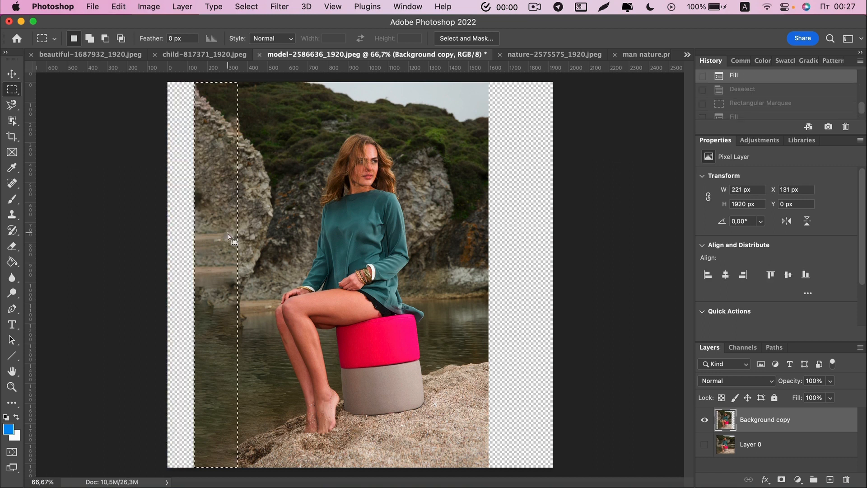
key(super+z)
key(super+d)
- Marquee the whole gap by the pale rock with a slight overlap, about 349 px wide, fill it with Content-Aware, and deselect
drag(164, 74, 237, 463)
right_click(204, 267)
click(236, 401)
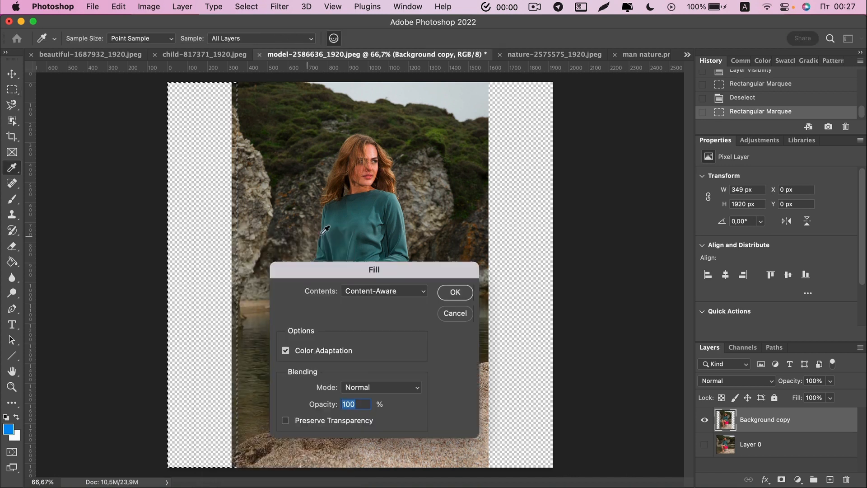
click(464, 291)
key(super+d)
- Marquee the whole gap on the stool side with a slight overlap, about 344 px wide, fill it with Content-Aware, and deselect
drag(487, 85, 565, 470)
right_click(534, 296)
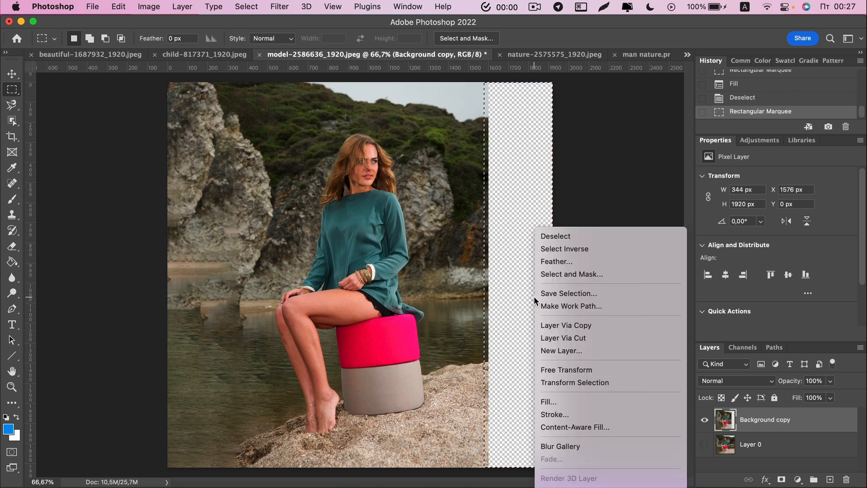
click(558, 401)
click(457, 292)
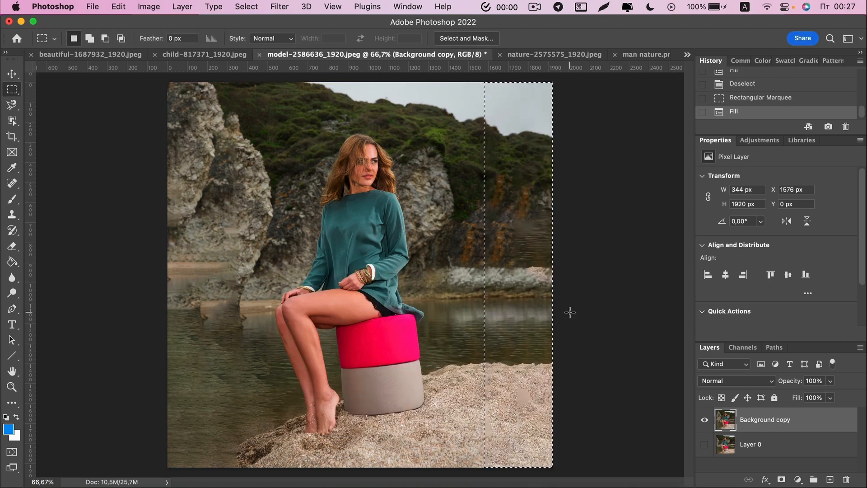
key(super+d)
- Show Layer 0 and compare the scaled photo with the filled Background copy by repeatedly toggling the copy's visibility
click(705, 445)
click(706, 420)
click(706, 420)
click(706, 420)
click(705, 420)
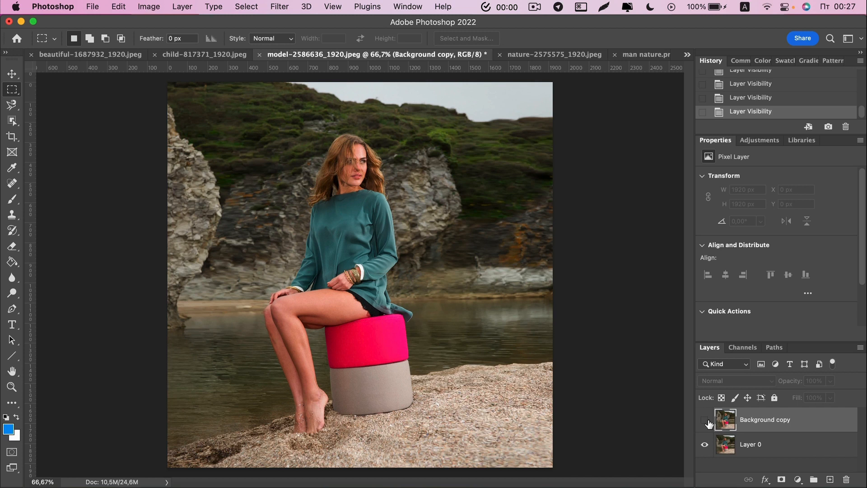
click(706, 421)
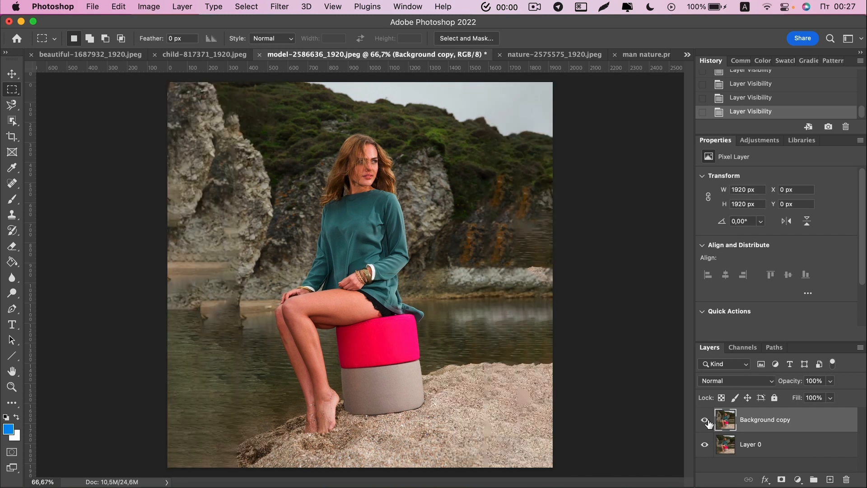
click(705, 420)
click(705, 420)
- In nature-2575575_1920.jpeg, duplicate the Background layer and widen the canvas with Crop by about 319 px on both sides, making it square
click(522, 55)
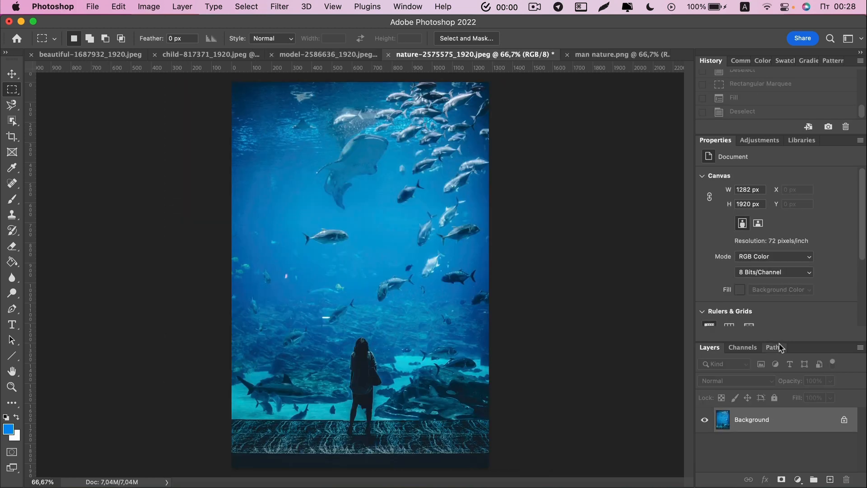
drag(818, 422, 830, 479)
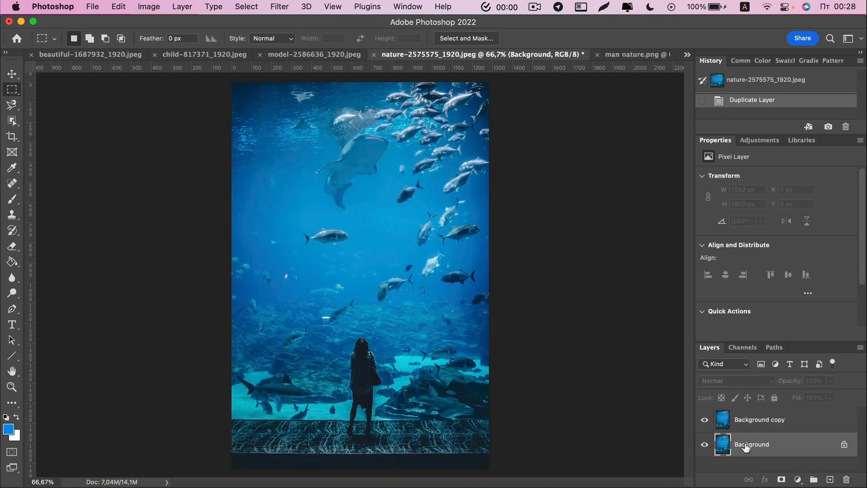
click(14, 138)
drag(493, 278, 556, 287)
click(530, 38)
- Hide Background copy and select the standing girl in front of the aquarium on Layer 0 with Object Selection
click(705, 420)
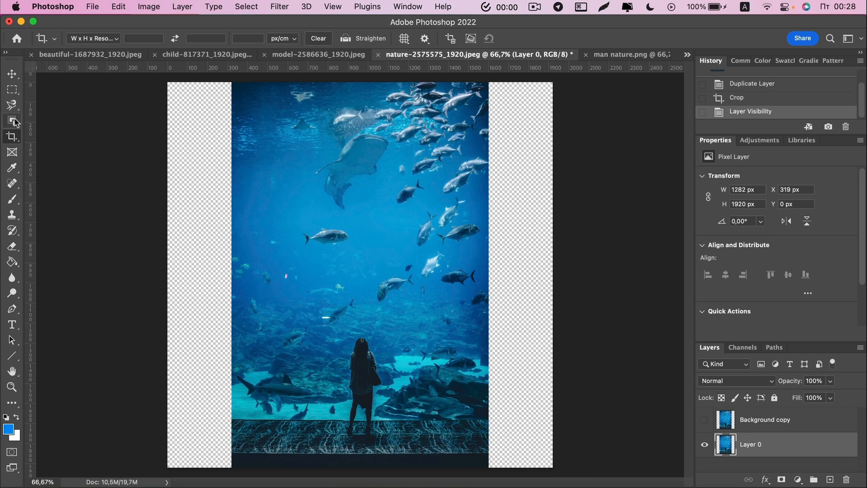
click(15, 121)
click(96, 120)
drag(344, 334, 378, 438)
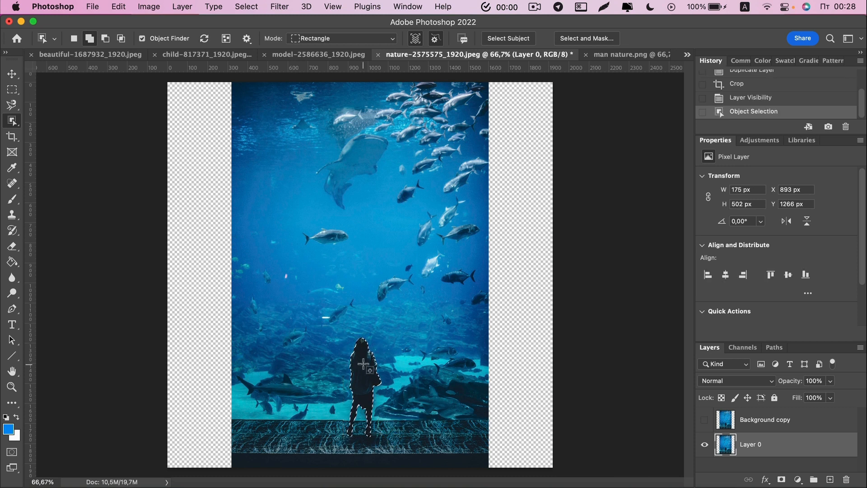
- Save the selection of the standing girl as a new channel named "subject" and deselect
click(246, 6)
click(271, 276)
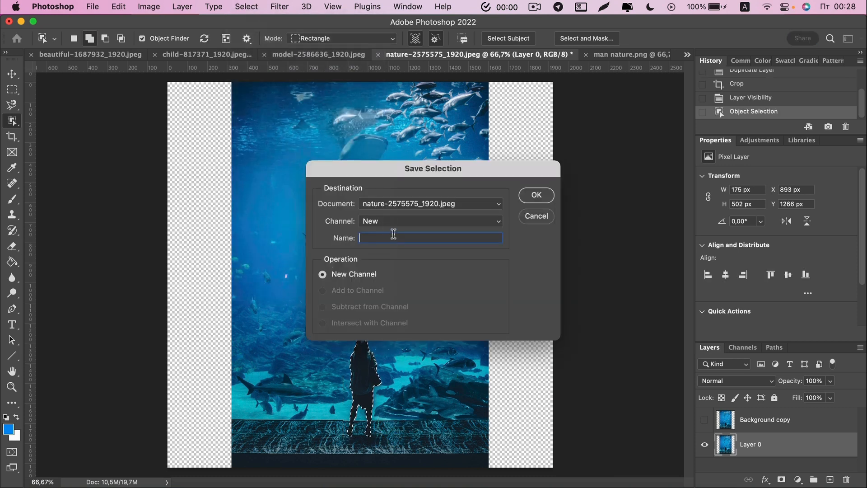
text(subject)
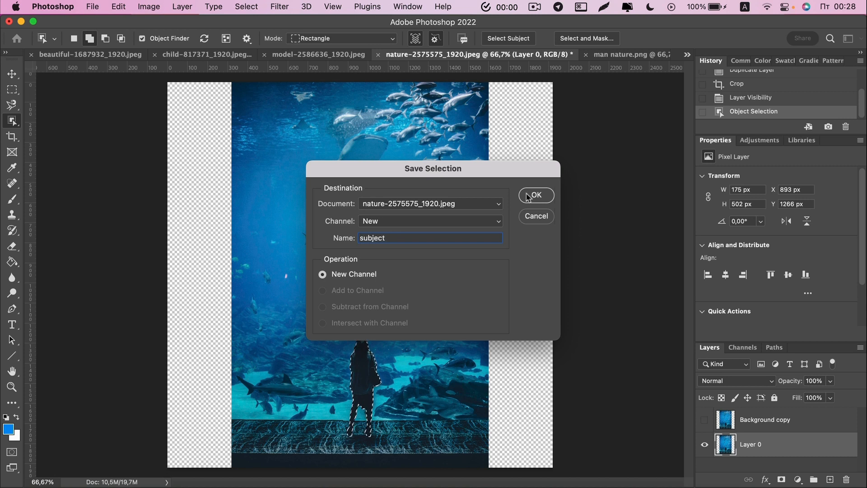
click(534, 196)
key(super+d)
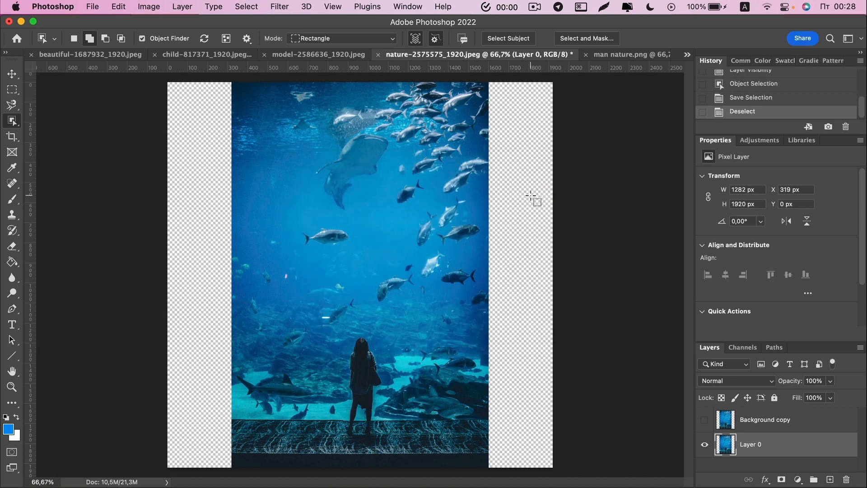
- Widen Layer 0 to the full canvas width with Content-Aware Scale protecting "subject", then hide it and show Background copy
click(119, 7)
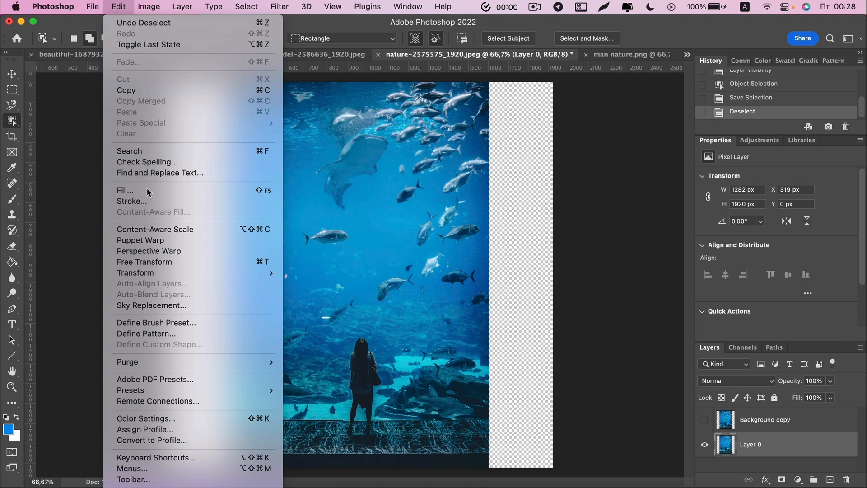
click(153, 230)
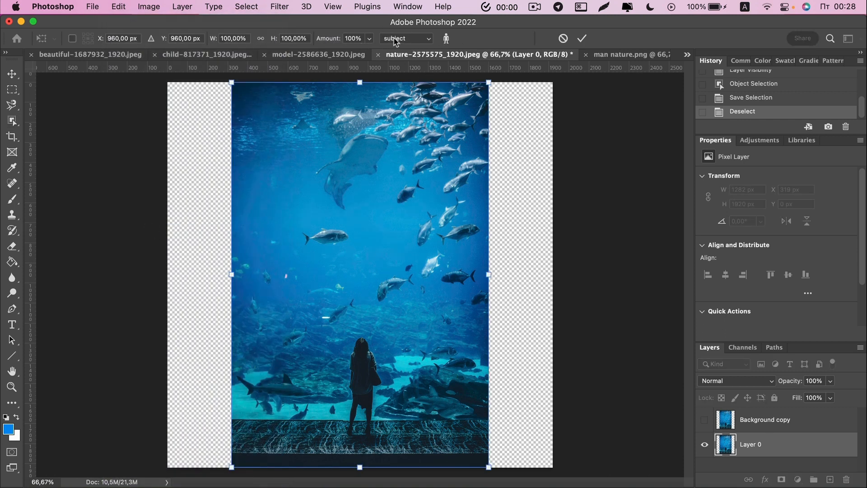
drag(489, 275, 547, 279)
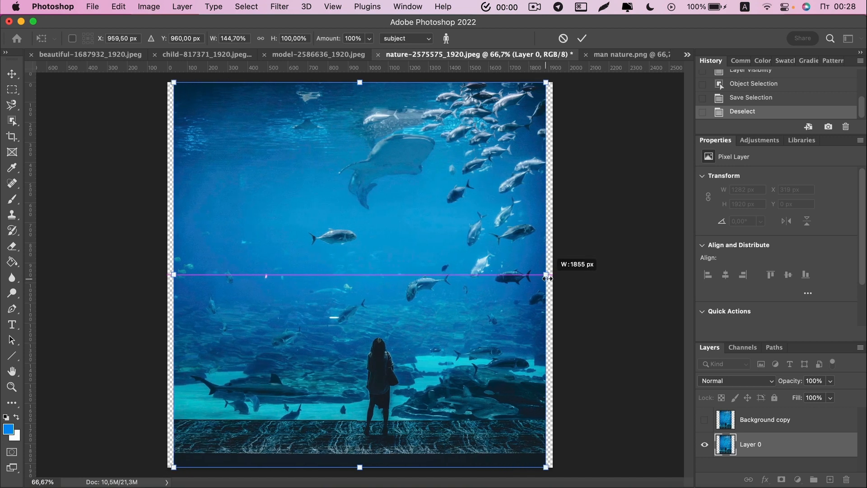
click(582, 39)
click(705, 420)
click(705, 444)
- Try a Content-Aware fill of the whole empty strip left of the photo on Background copy, then undo it and deselect
click(13, 90)
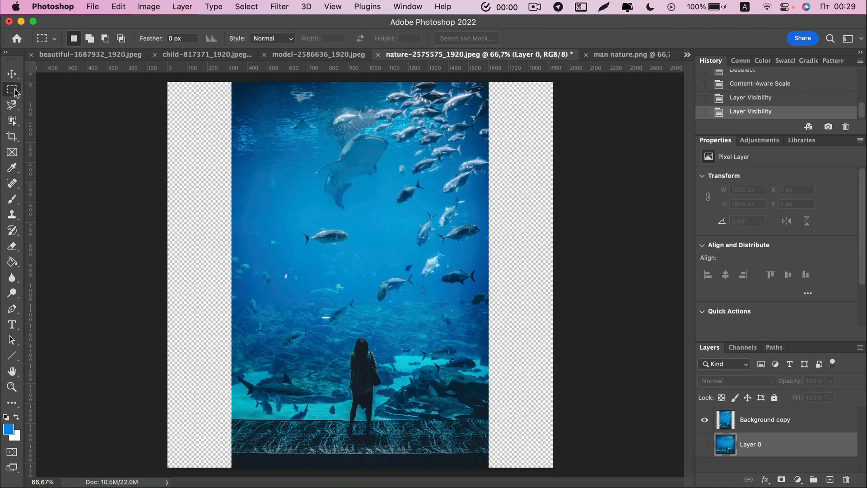
drag(165, 78, 234, 472)
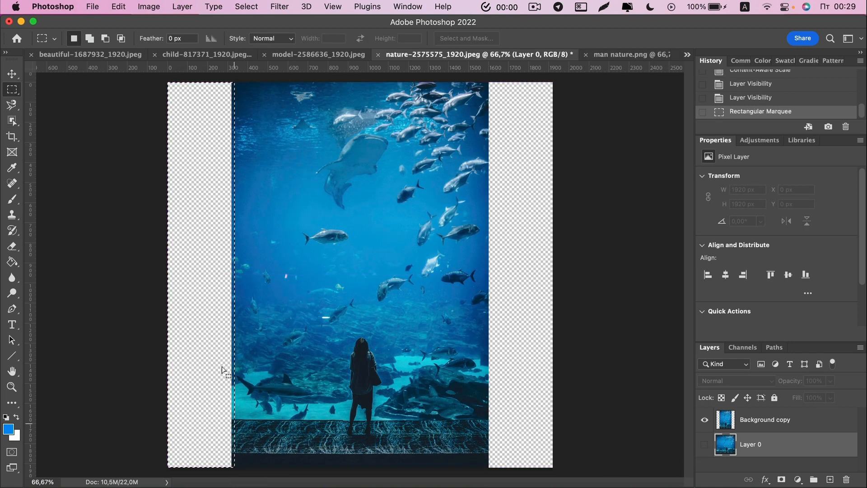
right_click(224, 372)
click(752, 422)
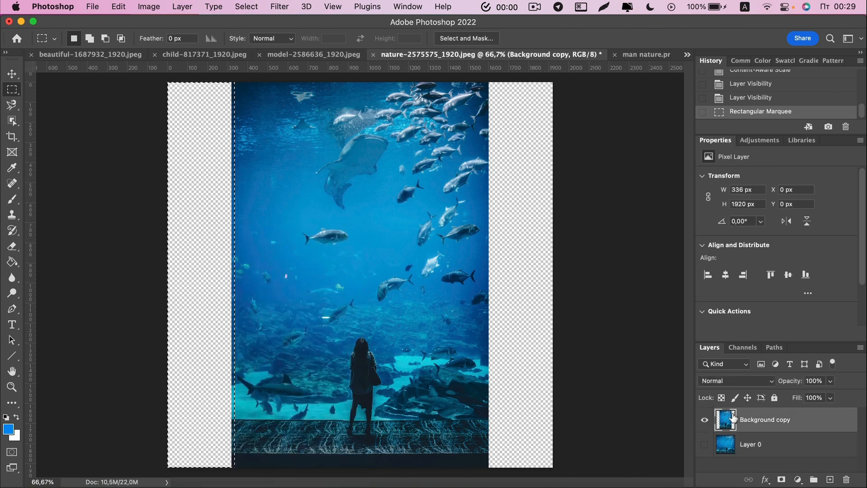
right_click(204, 266)
click(227, 393)
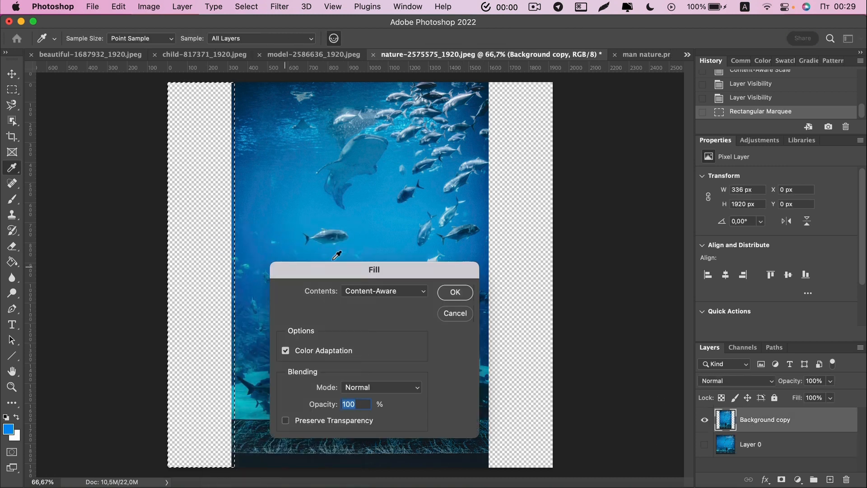
click(467, 298)
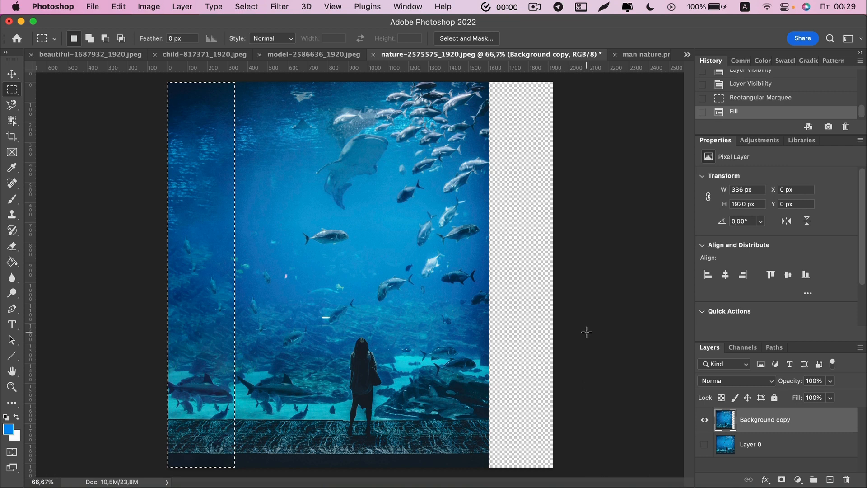
key(super+d)
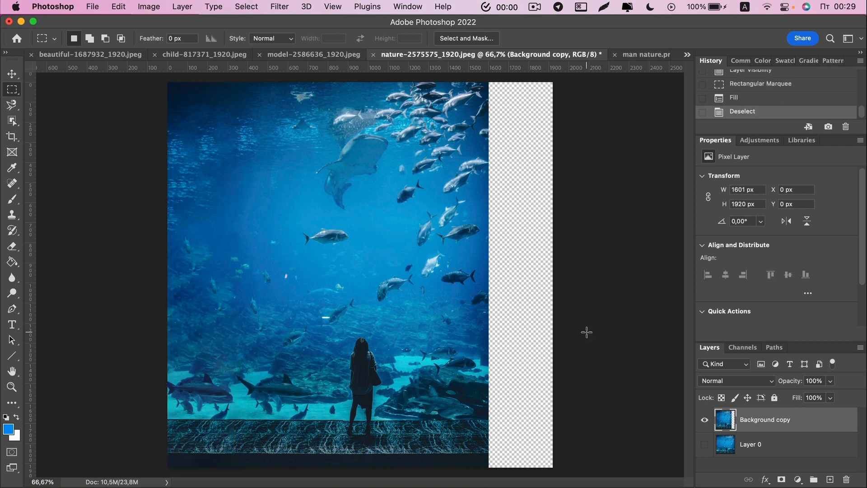
key(super+z)
key(super+z)
key(super+d)
- Try a Content-Aware fill of a 197 px wide strip across the photo's left edge, then undo it and deselect
drag(205, 81, 243, 469)
right_click(221, 353)
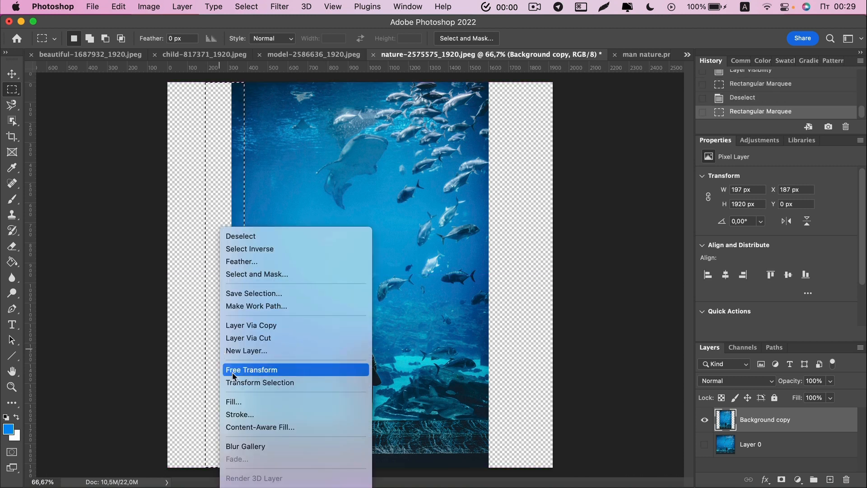
click(237, 403)
click(452, 294)
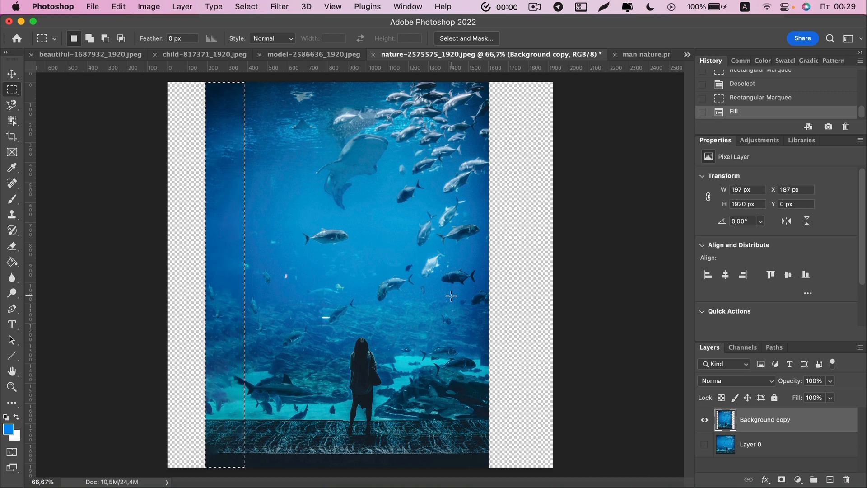
key(cmd+z)
click(329, 262)
- Fill a 261 px wide strip overlapping the photo's left edge on Background copy with Content-Aware, and deselect
drag(186, 78, 238, 470)
right_click(213, 407)
click(226, 402)
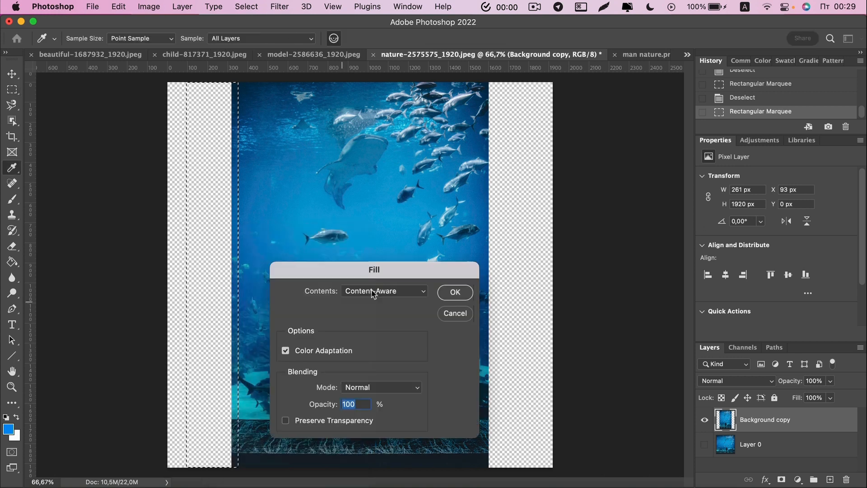
click(455, 293)
key(super+d)
- Fill the remaining 114 px wide strip at the canvas's left edge with Content-Aware, and deselect
drag(163, 81, 190, 468)
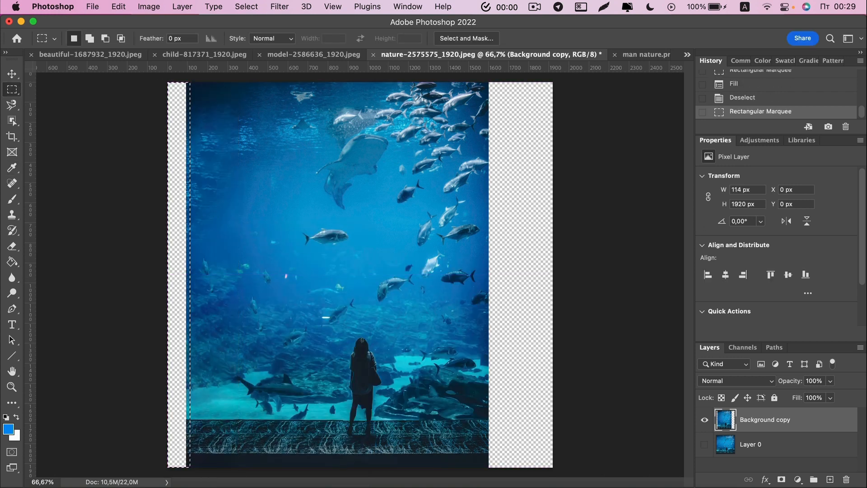
right_click(178, 446)
click(223, 402)
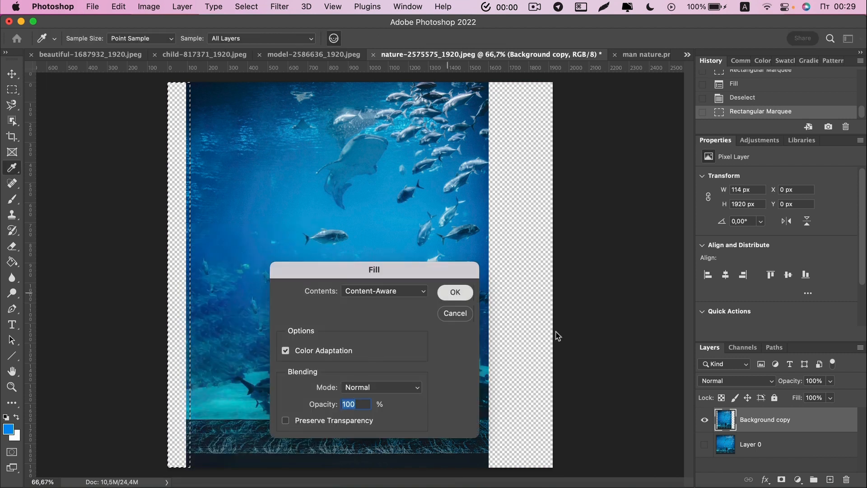
key(Return)
key(super+d)
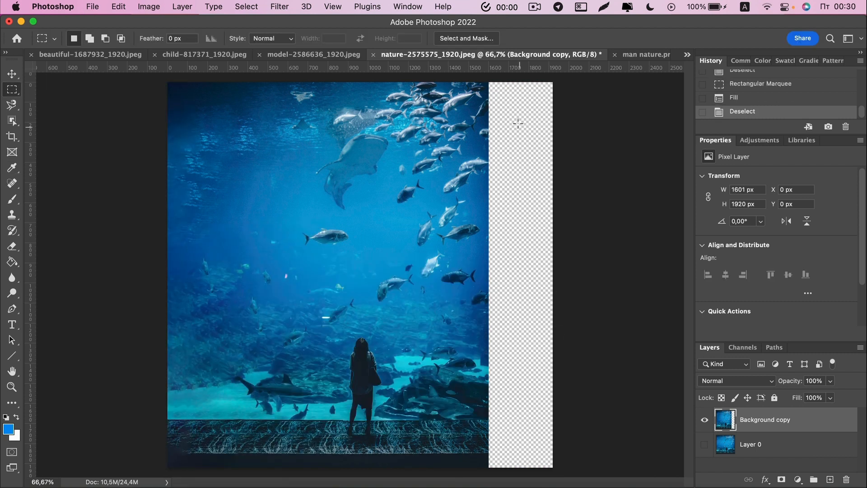
- Fill a 348 px wide strip covering the empty area right of the aquarium photo with Content-Aware, and deselect
drag(483, 80, 558, 477)
right_click(534, 283)
click(548, 402)
click(456, 293)
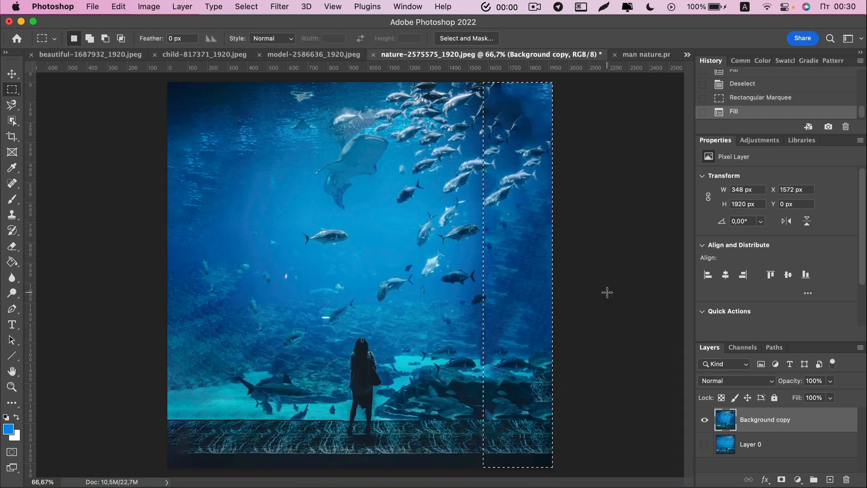
key(super+d)
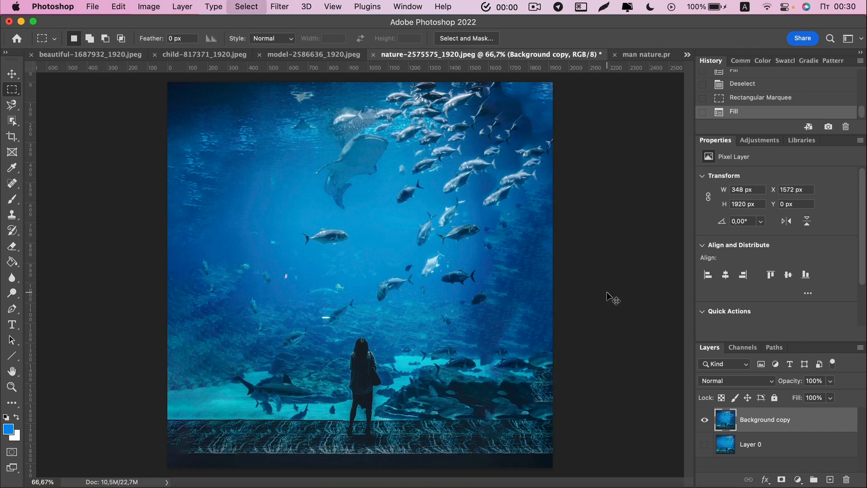
- Show Layer 0 and compare the scaled aquarium photo with the filled version by repeatedly toggling Background copy's visibility
click(705, 445)
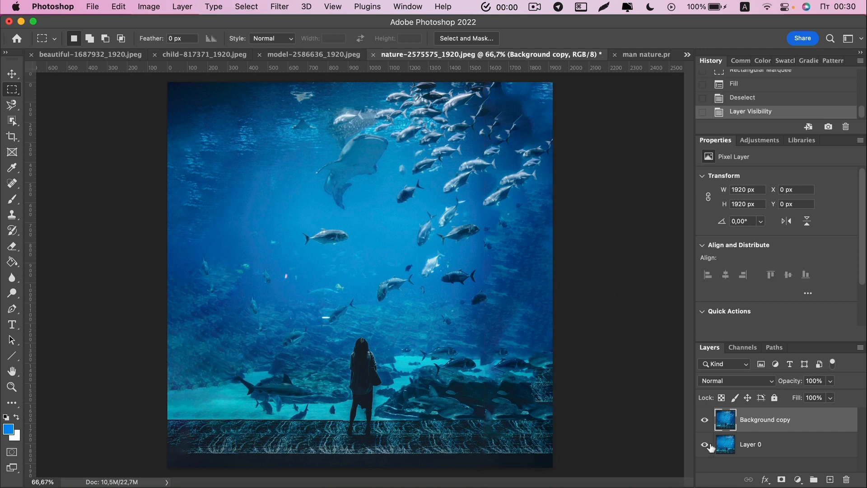
click(705, 420)
click(705, 420)
click(705, 419)
click(706, 420)
click(705, 420)
click(705, 419)
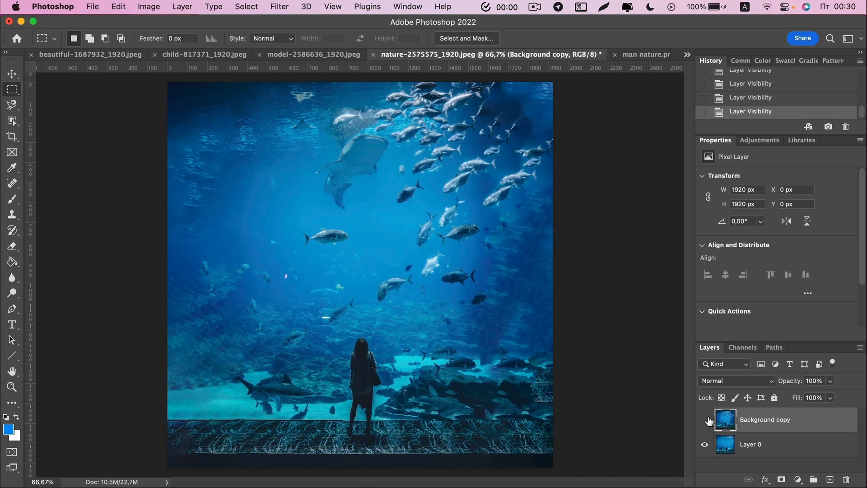
click(706, 419)
click(706, 420)
click(706, 419)
click(705, 420)
- In man nature.png, duplicate Layer 1, make the original active, and widen the canvas with Crop by 416 px on both sides
click(641, 55)
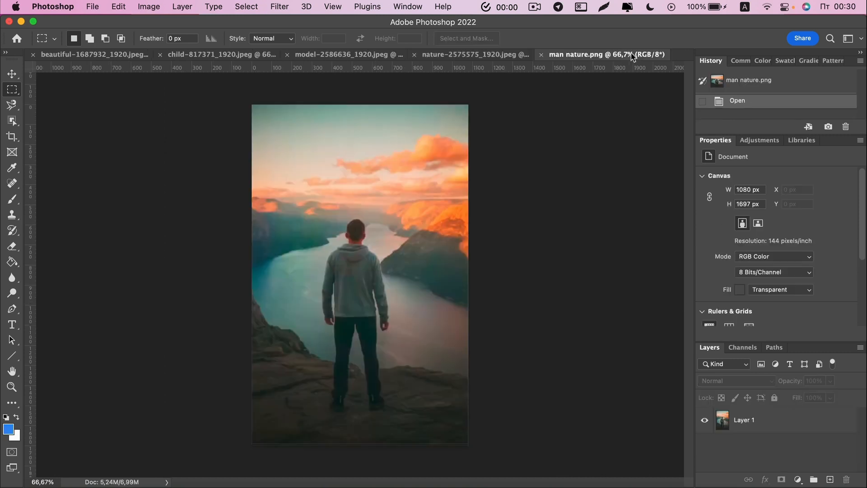
drag(826, 419, 830, 480)
click(797, 448)
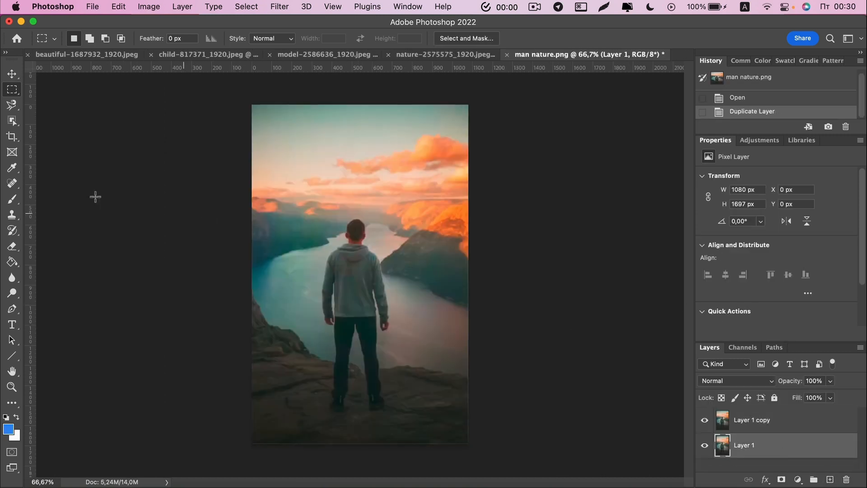
click(12, 137)
drag(470, 275, 554, 282)
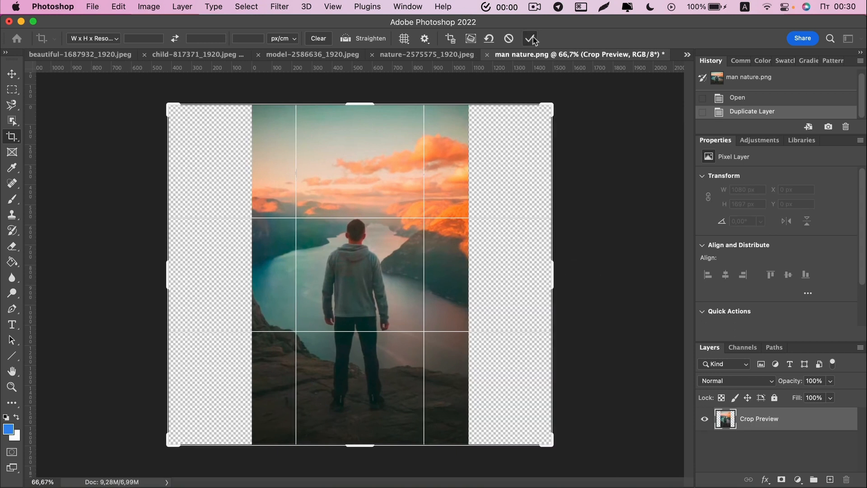
click(532, 39)
- Select the standing man on Layer 1 with Object Selection, save the selection as a new channel named "subject", and deselect
click(9, 122)
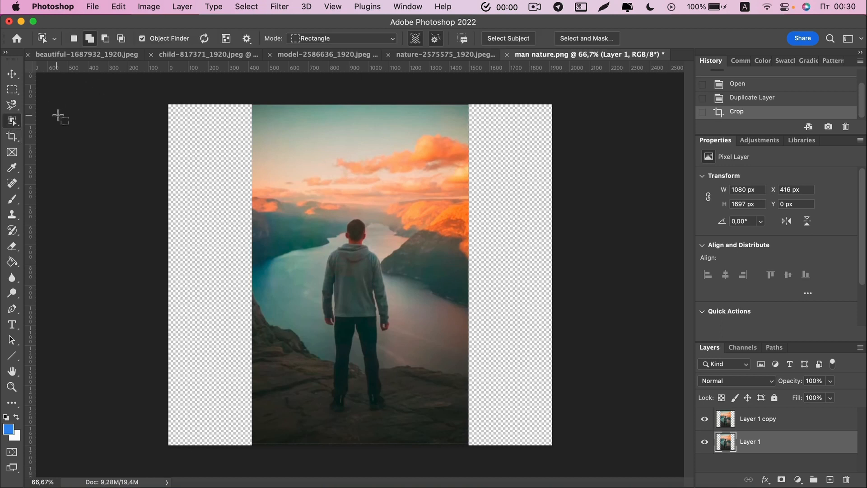
drag(312, 212, 398, 414)
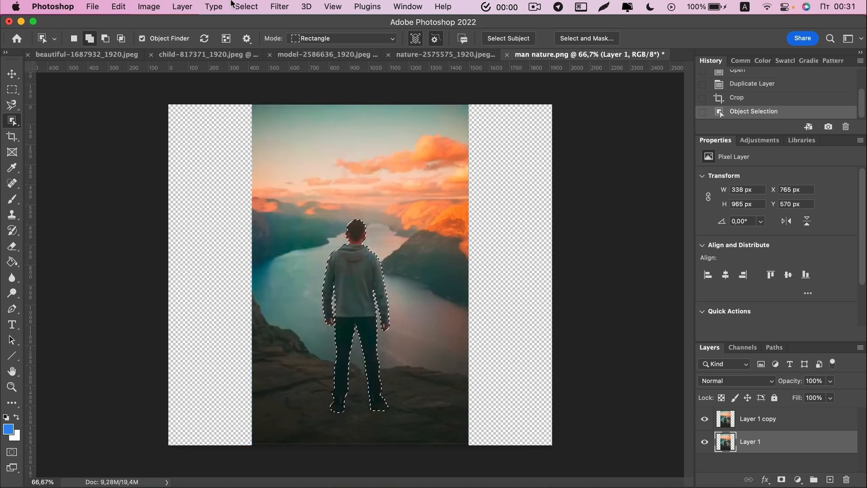
click(252, 8)
click(275, 276)
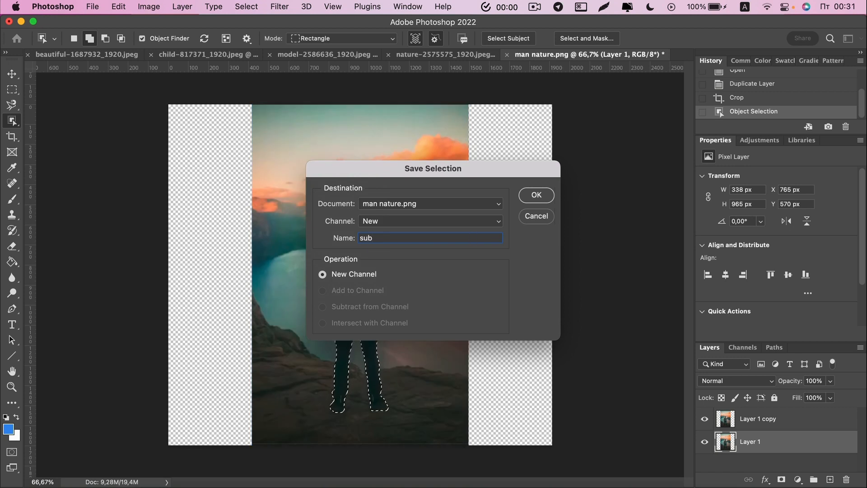
click(554, 196)
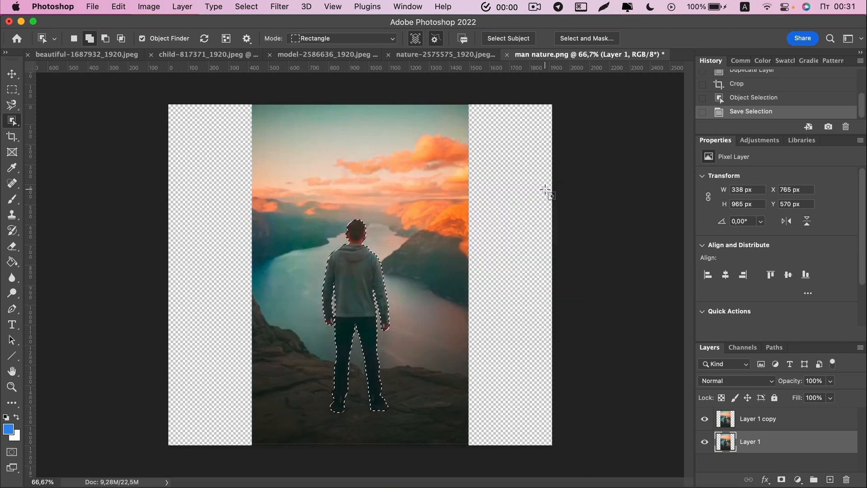
key(super+d)
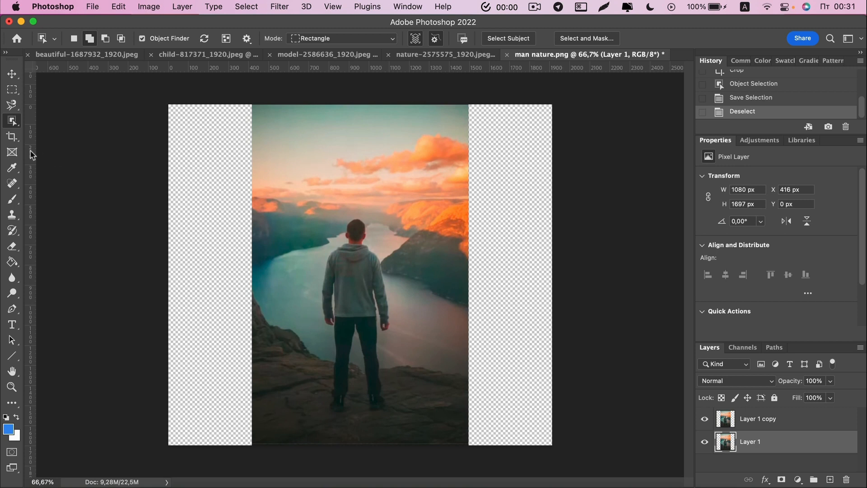
- Widen Layer 1 to the full 1912 px canvas width with Content-Aware Scale protecting "subject"
click(120, 9)
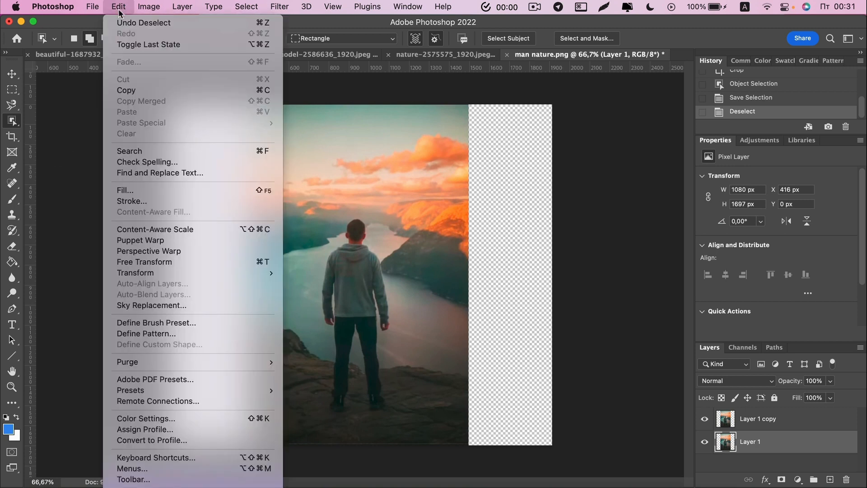
click(149, 231)
drag(469, 274, 549, 282)
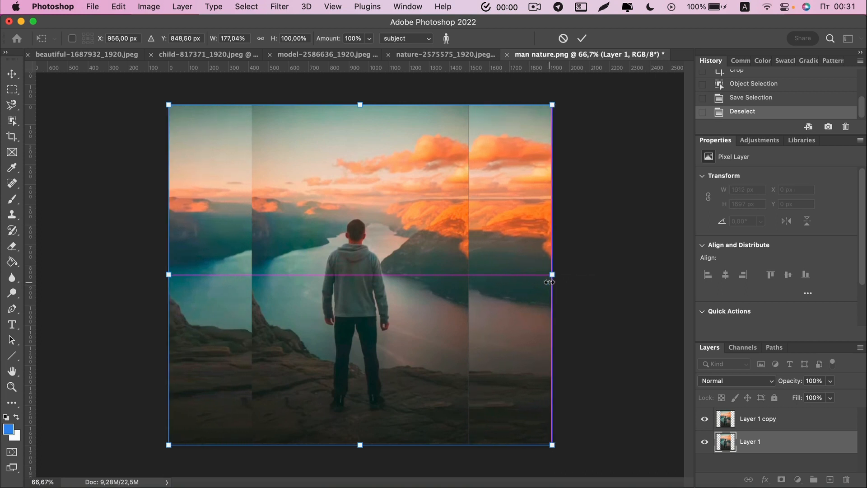
click(582, 38)
- Hide Layer 1 and make Layer 1 copy the only visible and active layer
click(705, 419)
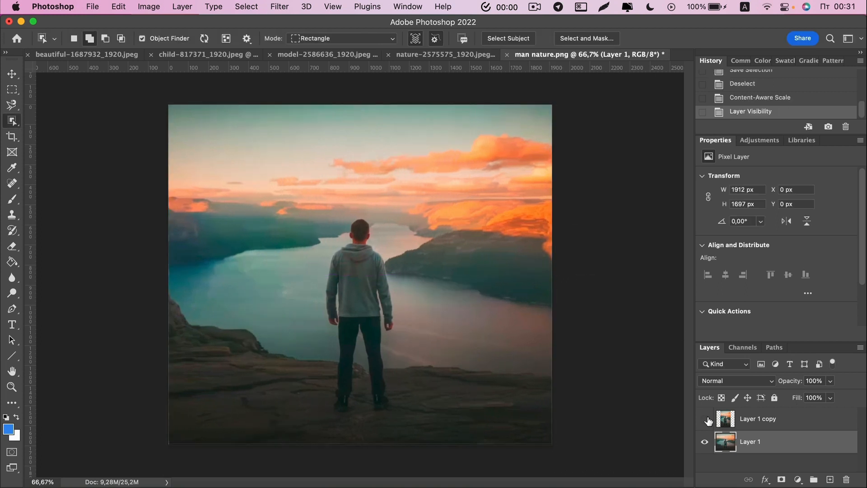
click(705, 441)
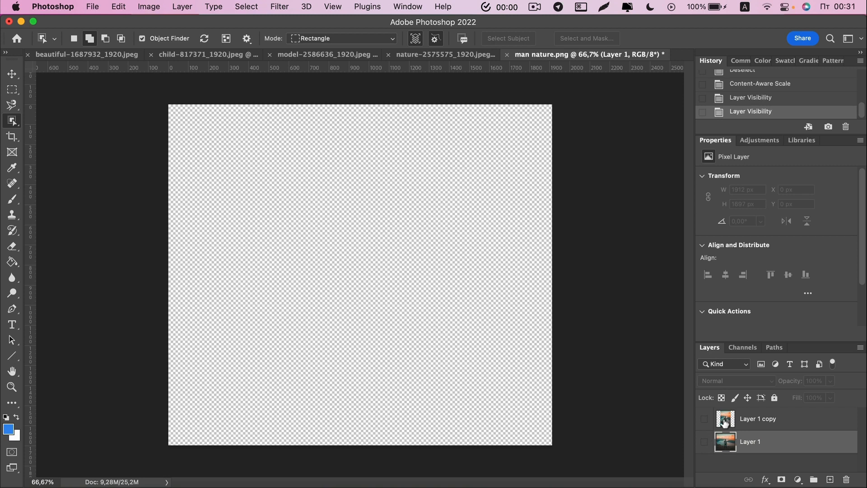
click(750, 419)
click(705, 419)
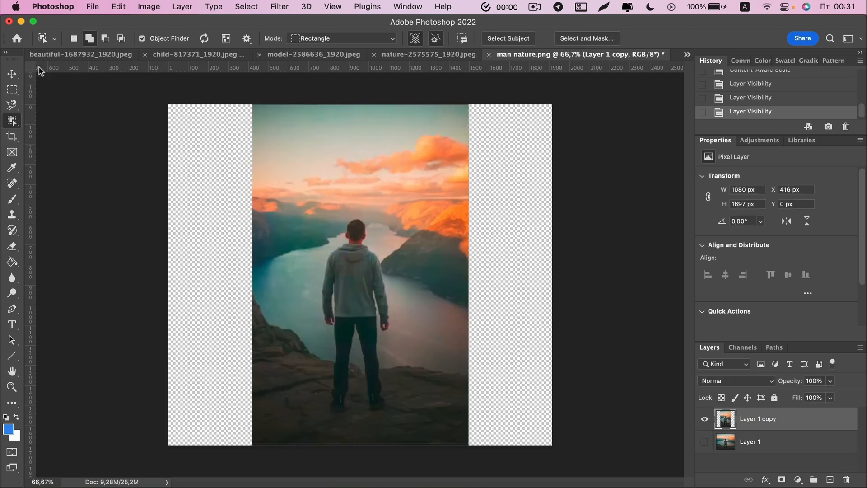
- Fill a 242 px wide strip overlapping the photo's left edge on Layer 1 copy with Content-Aware, and deselect
key(m)
drag(167, 99, 255, 461)
click(161, 203)
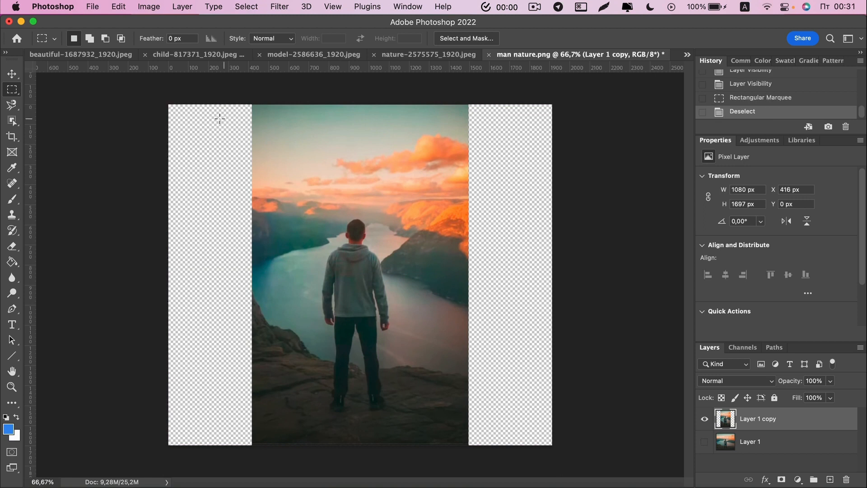
drag(211, 99, 259, 446)
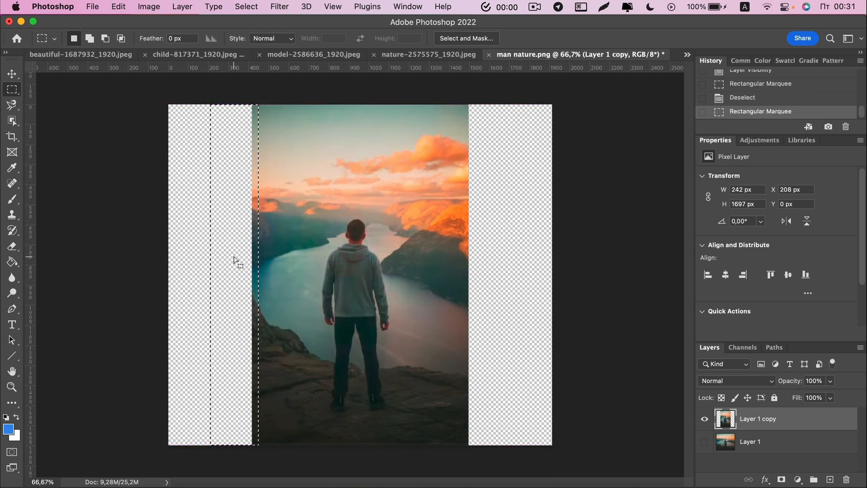
right_click(234, 256)
click(269, 402)
click(465, 297)
key(ctrl+d)
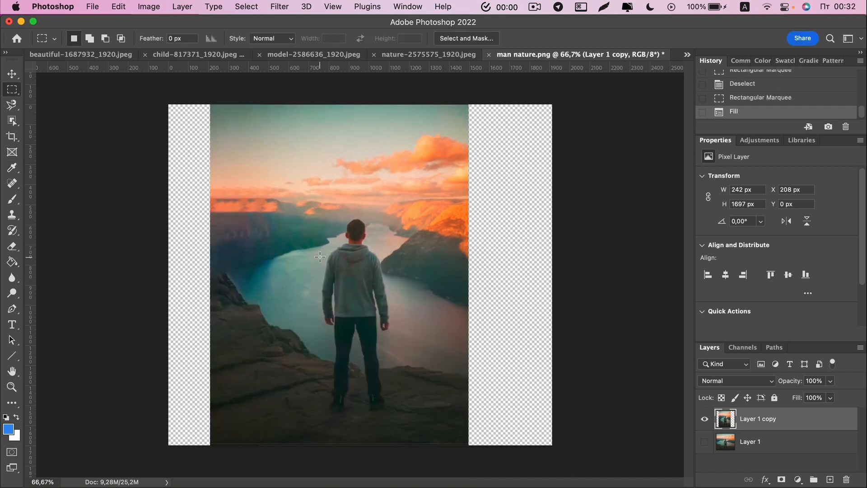
- Fill the empty left side of Layer 1 copy with Content-Aware using a strip about 237 px wide that overlaps the photo, and deselect
drag(170, 101, 216, 462)
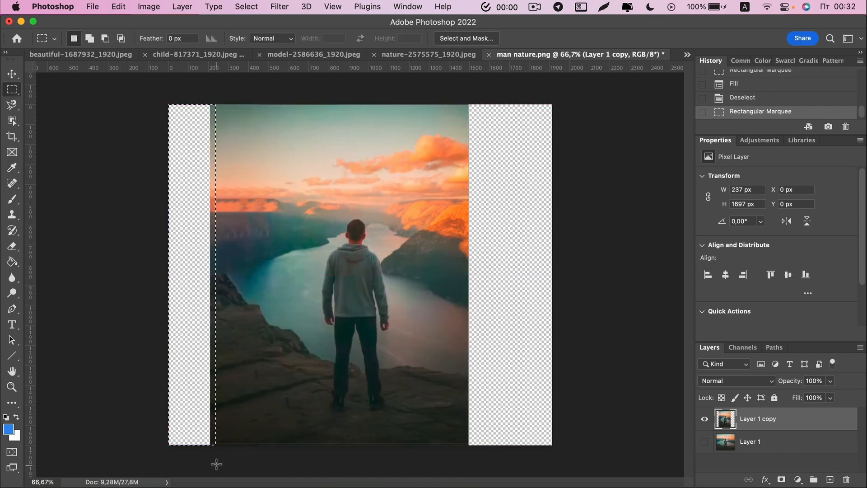
right_click(201, 244)
click(225, 402)
click(466, 296)
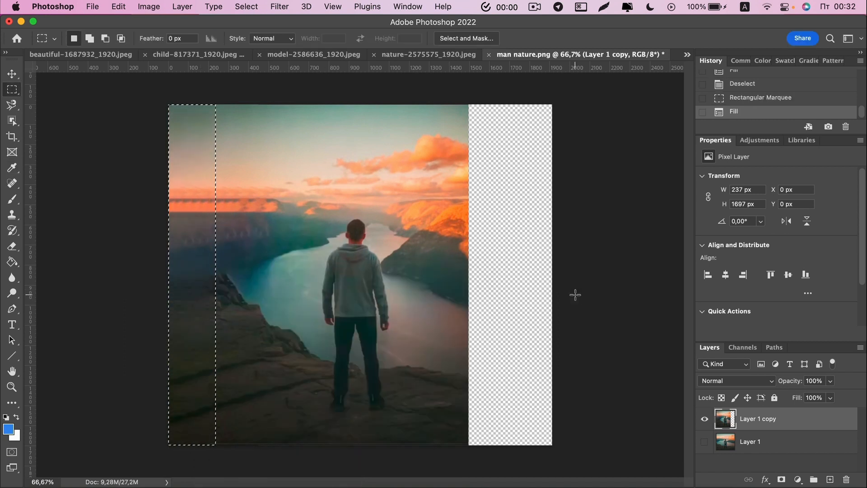
key(ctrl+d)
- Fill a full-height strip overlapping the photo's right edge with Content-Aware, extending Layer 1 copy to about 1699 px wide, and deselect
drag(463, 101, 509, 446)
right_click(497, 356)
click(511, 400)
click(454, 294)
key(ctrl+d)
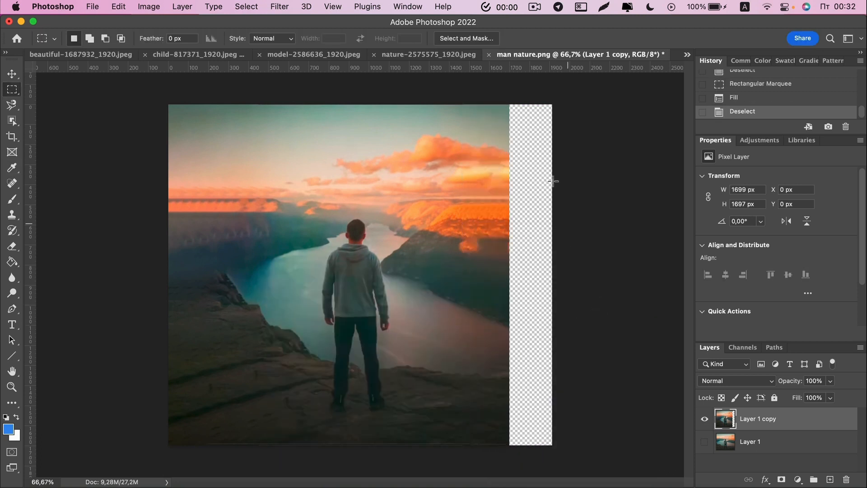
- Fill the remaining empty right side of Layer 1 copy with Content-Aware using an overlapping strip about 241 px wide, and deselect
drag(504, 102, 557, 465)
right_click(536, 272)
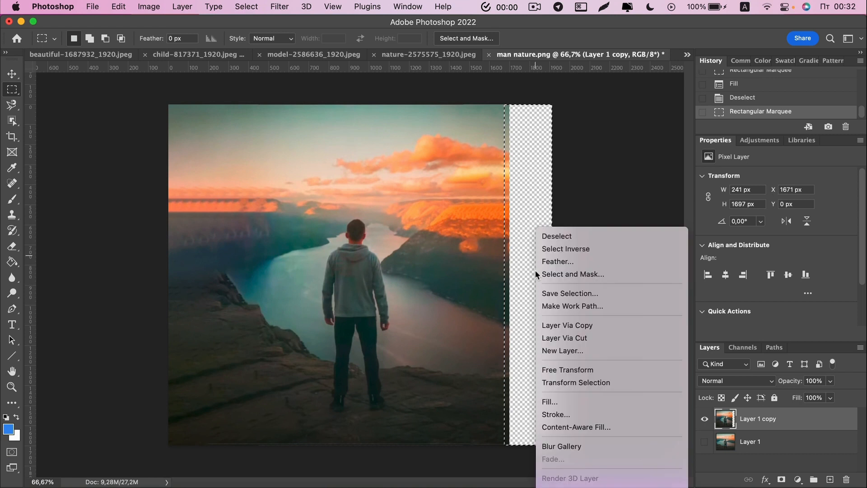
click(563, 402)
click(456, 293)
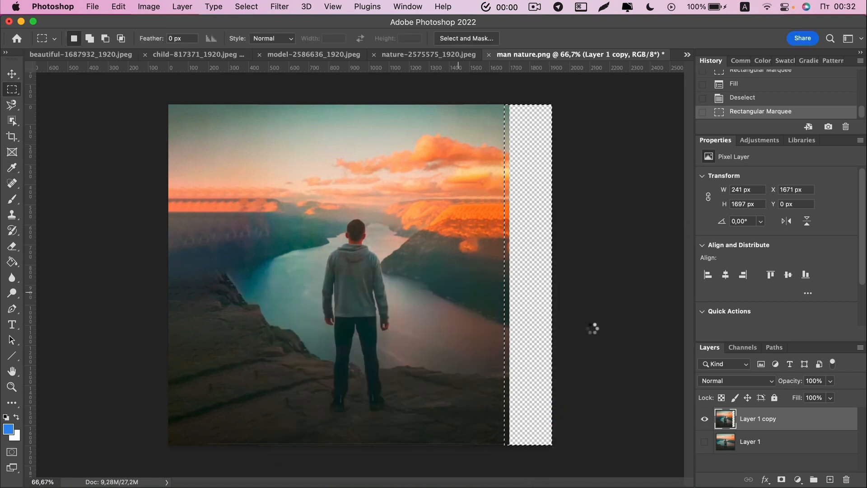
key(ctrl+d)
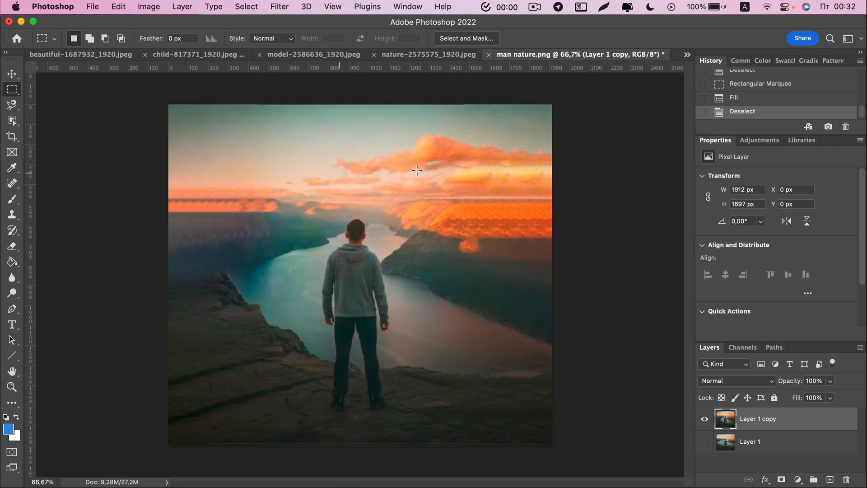
- Show Layer 1 and toggle the visibility of Layer 1 copy to compare the Content-Aware Scale and Content-Aware Fill versions
click(705, 442)
click(706, 419)
click(705, 419)
click(706, 420)
click(705, 420)
click(706, 420)
click(705, 420)
click(706, 421)
click(706, 420)
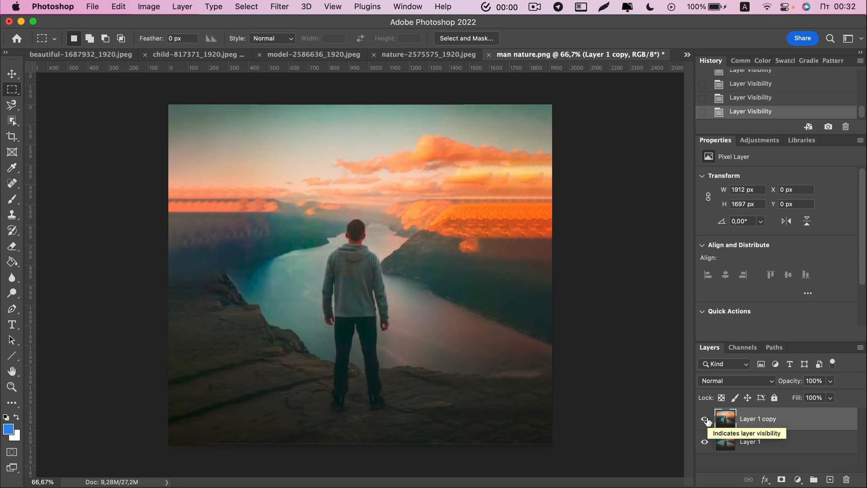